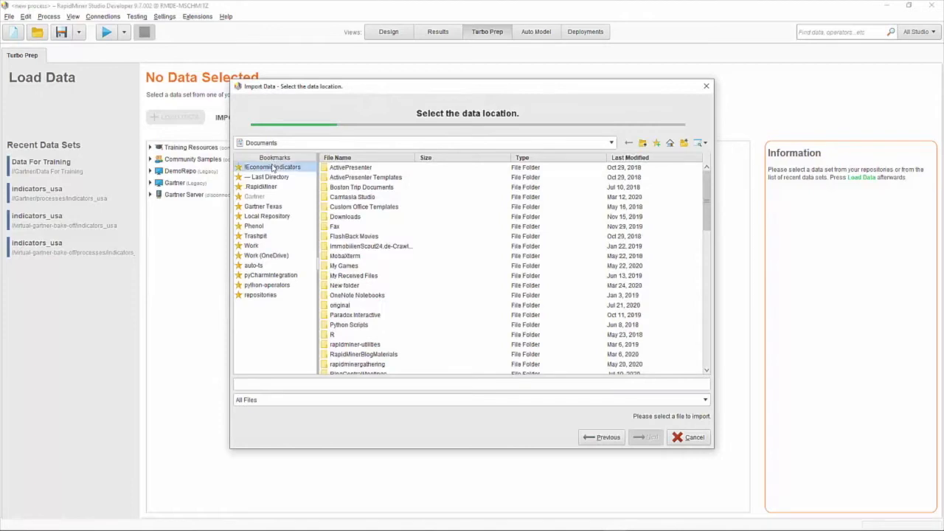
# Import indicators_usa.csv from Economic Indicators with the default format and column settings
pyautogui.scroll(-3, 392, 352)
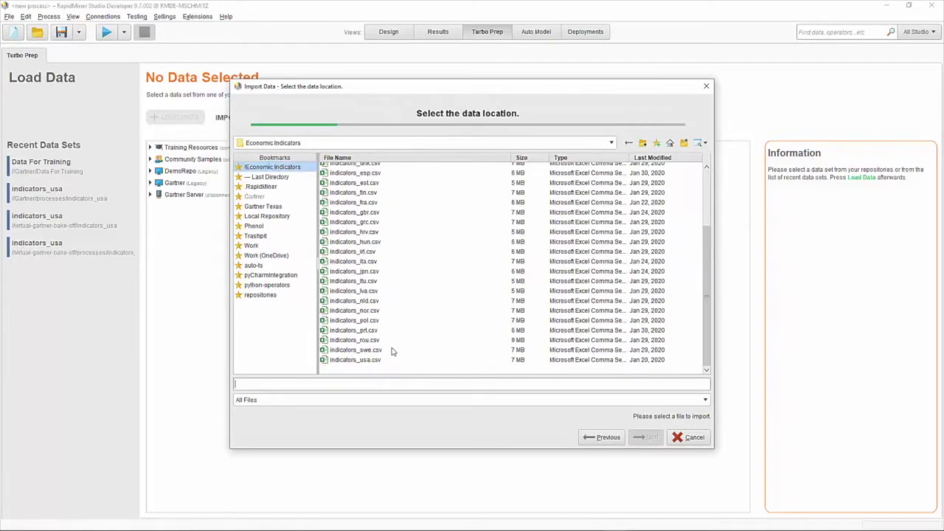
pyautogui.click(344, 360)
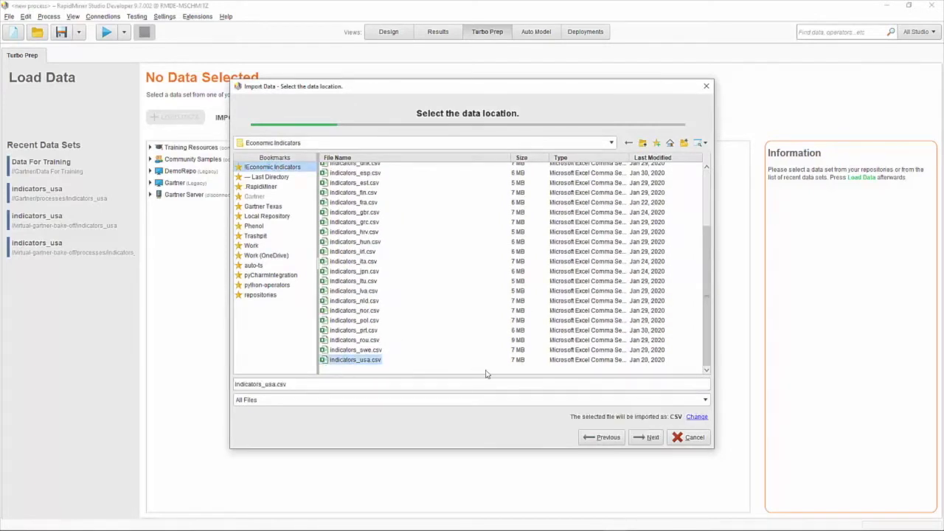
pyautogui.click(652, 437)
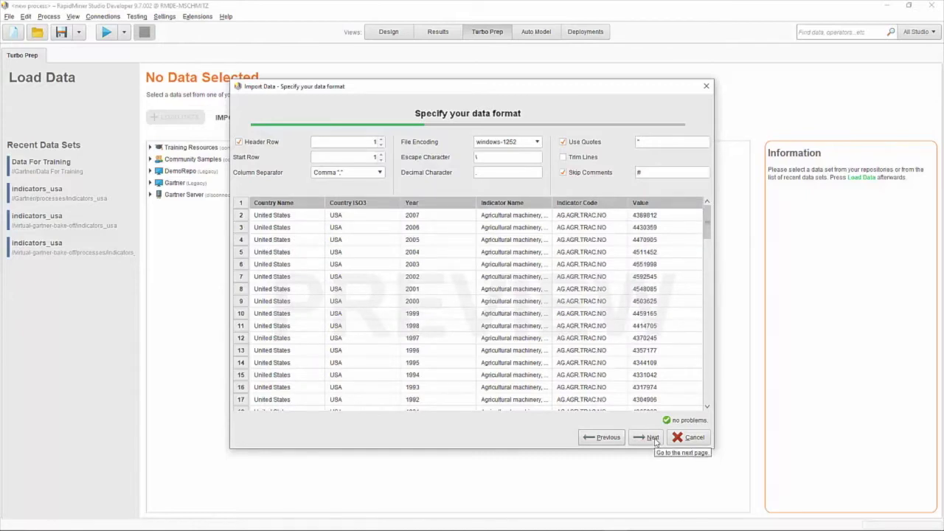
pyautogui.click(652, 438)
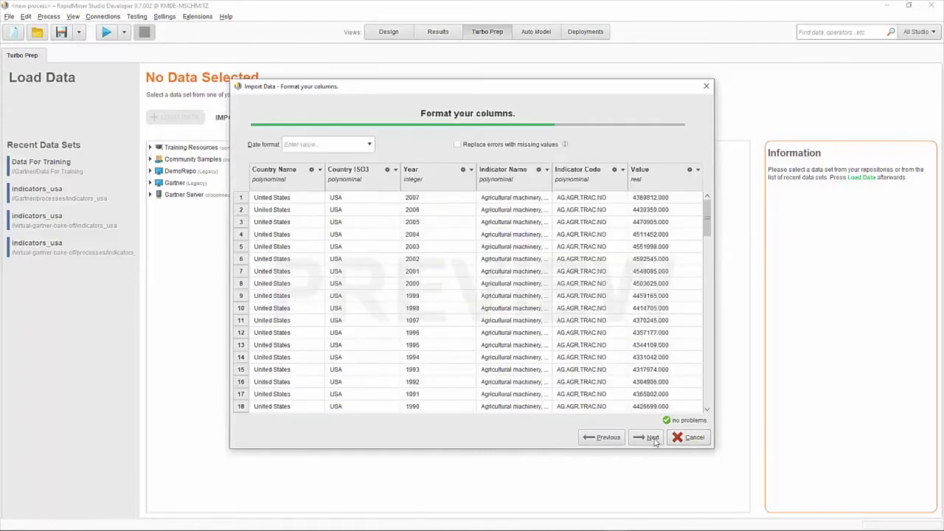
pyautogui.click(652, 438)
pyautogui.click(648, 438)
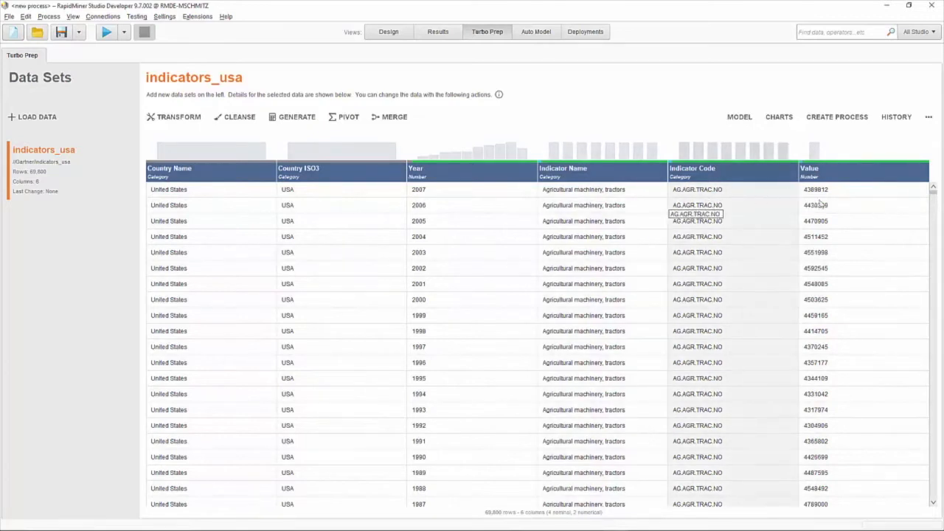
# Scroll through the indicators_usa rows and open the Pivot editor
pyautogui.scroll(-8, 831, 219)
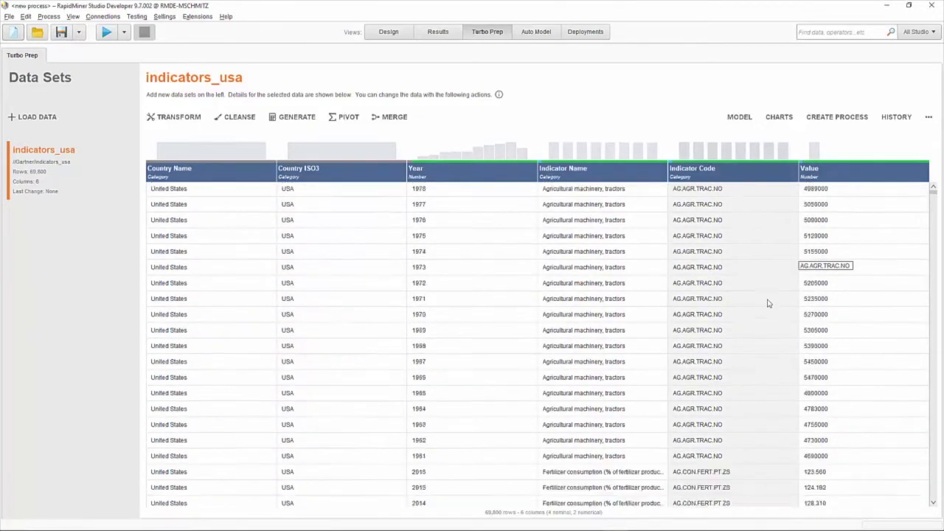
pyautogui.scroll(-6, 767, 304)
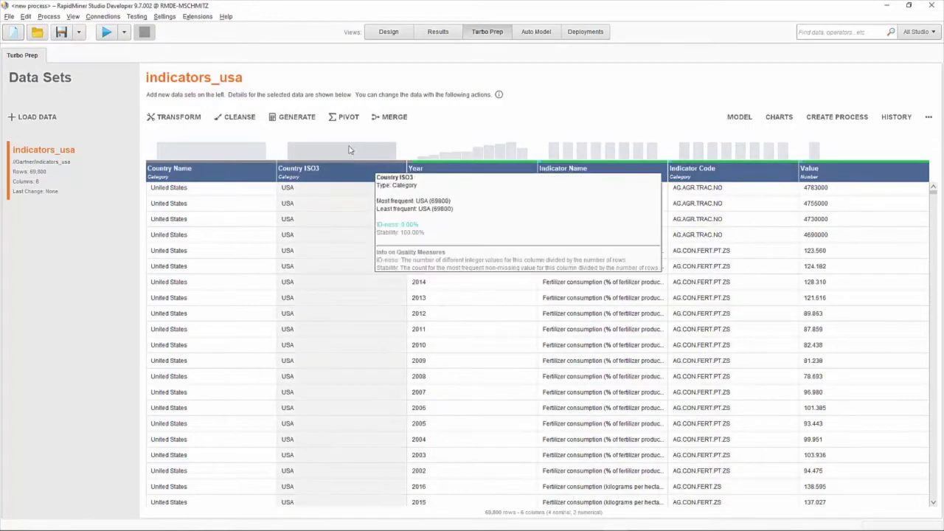
pyautogui.click(347, 122)
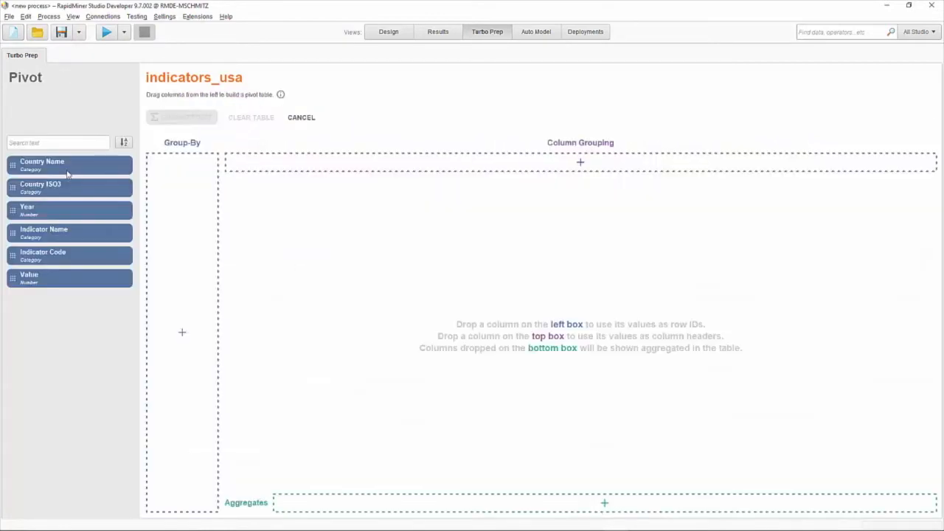
# Pivot on Country Name and Year, with Indicator Code as columns of averaged Value, and commit
pyautogui.moveTo(127, 210); pyautogui.dragTo(176, 236)
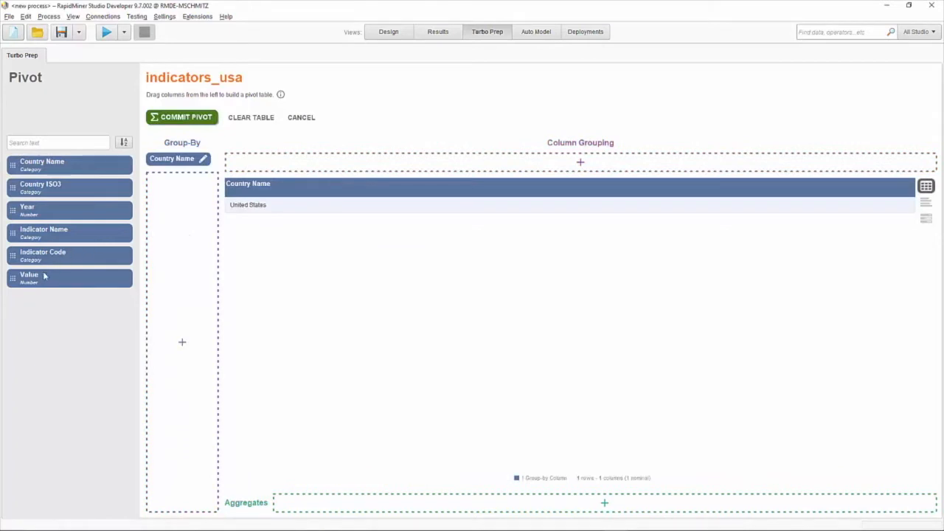
pyautogui.moveTo(36, 211); pyautogui.dragTo(173, 236)
pyautogui.moveTo(42, 267); pyautogui.dragTo(324, 509)
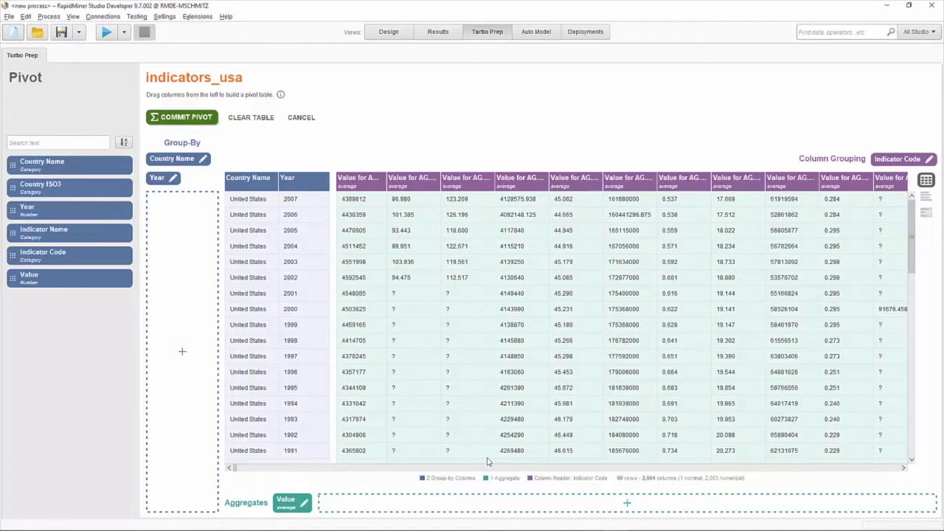
pyautogui.click(205, 124)
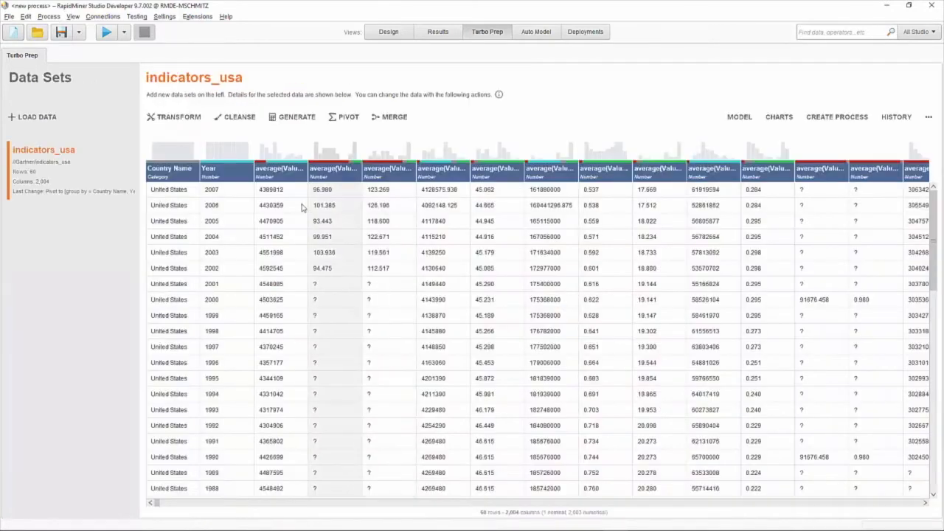
# Widen the third pivoted column, check its quality stats, and open Cleanse
pyautogui.moveTo(307, 177); pyautogui.dragTo(518, 171)
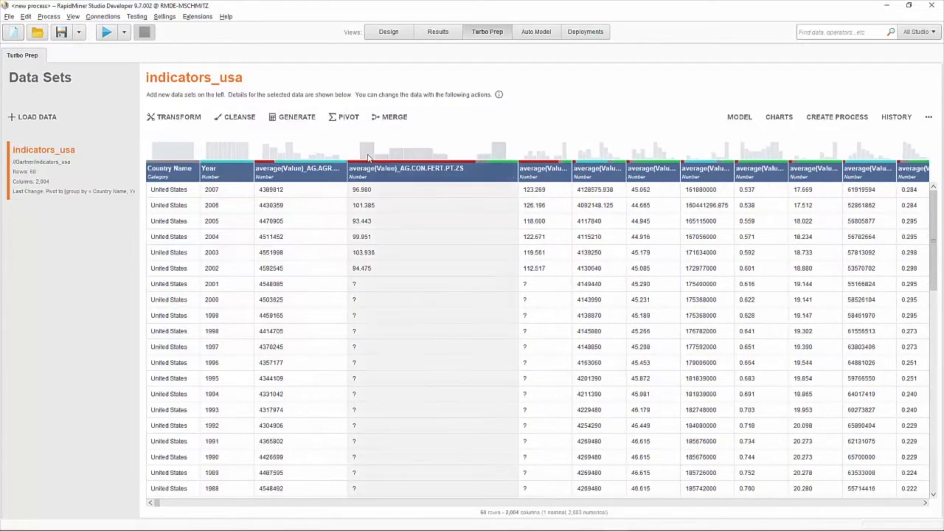
pyautogui.moveTo(368, 158)
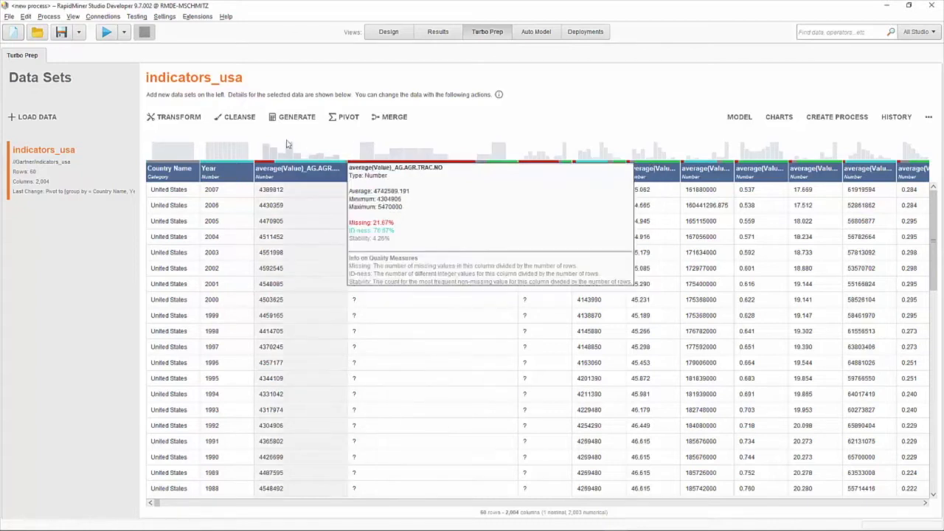
pyautogui.click(239, 118)
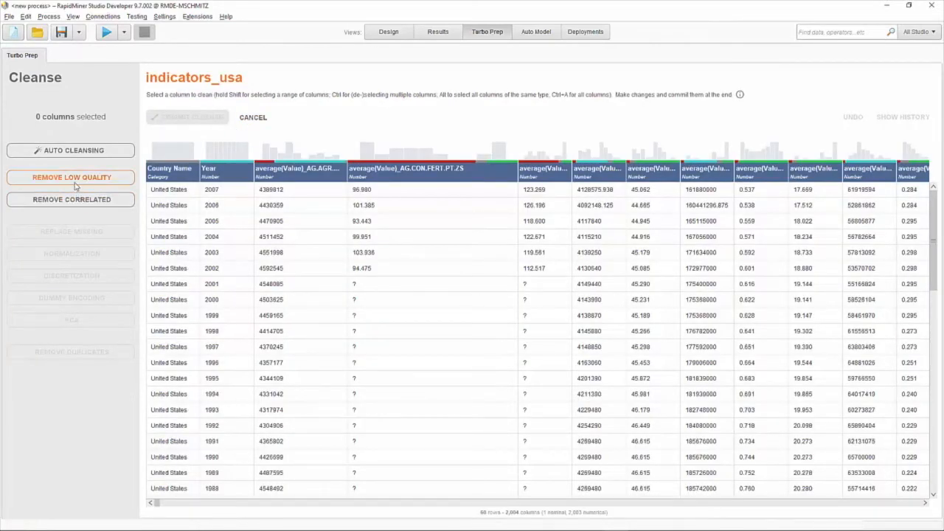
# Apply Remove Low Quality and commit the cleanse, leaving 1,131 columns
pyautogui.click(76, 186)
pyautogui.click(74, 284)
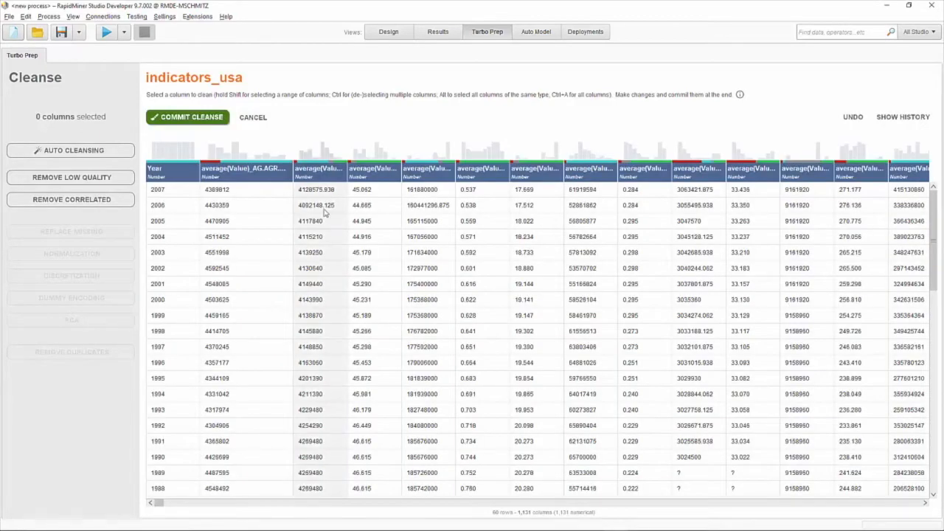
pyautogui.moveTo(348, 170); pyautogui.dragTo(484, 175)
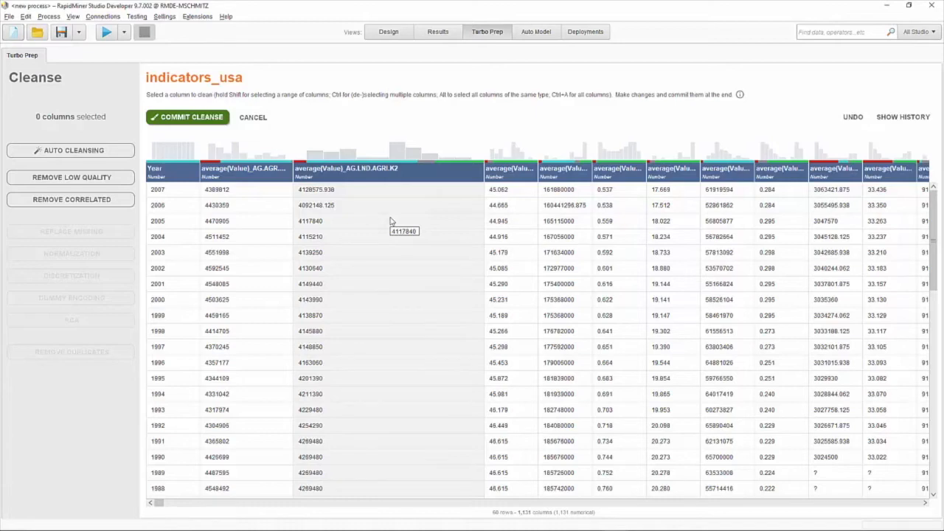
pyautogui.click(194, 118)
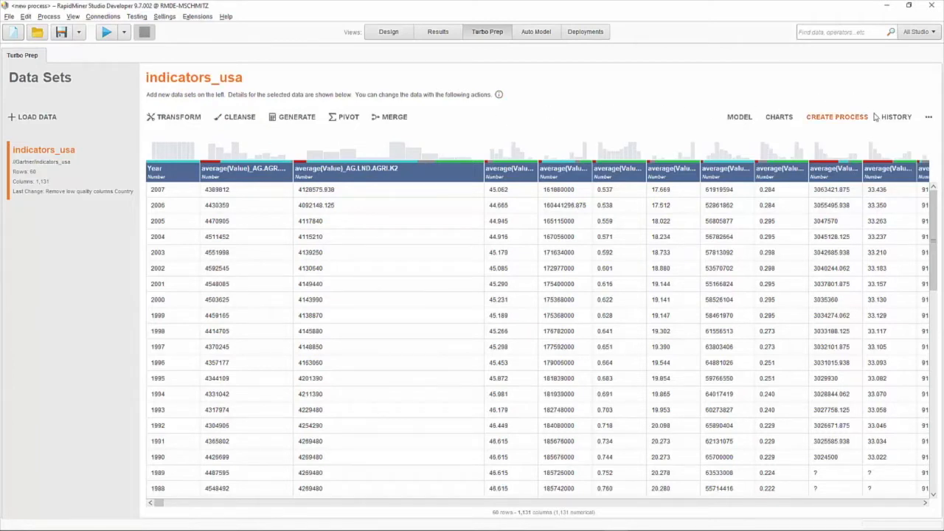
# Generate a process from the prep steps and open Process Workflow from the repository
pyautogui.click(820, 120)
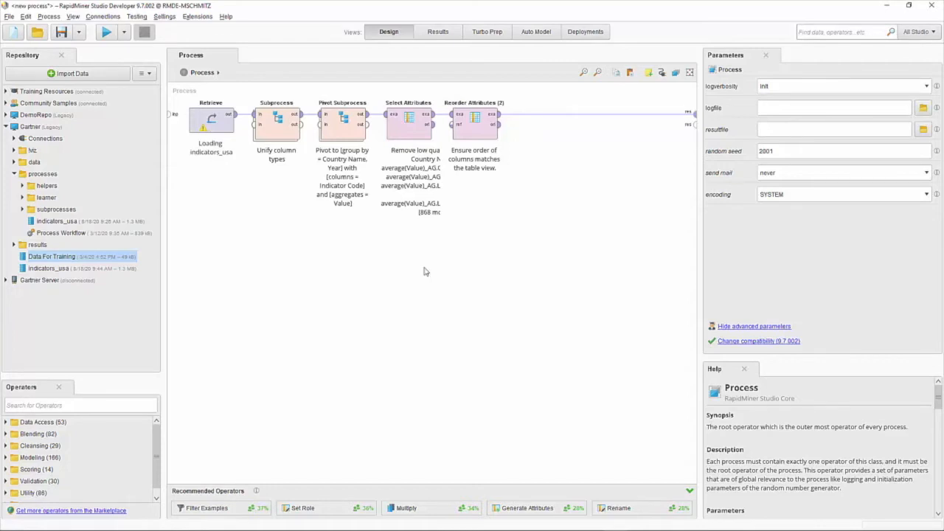
pyautogui.doubleClick(80, 237)
# Discard changes to the generated process and load Data For Training into Turbo Prep
pyautogui.click(526, 292)
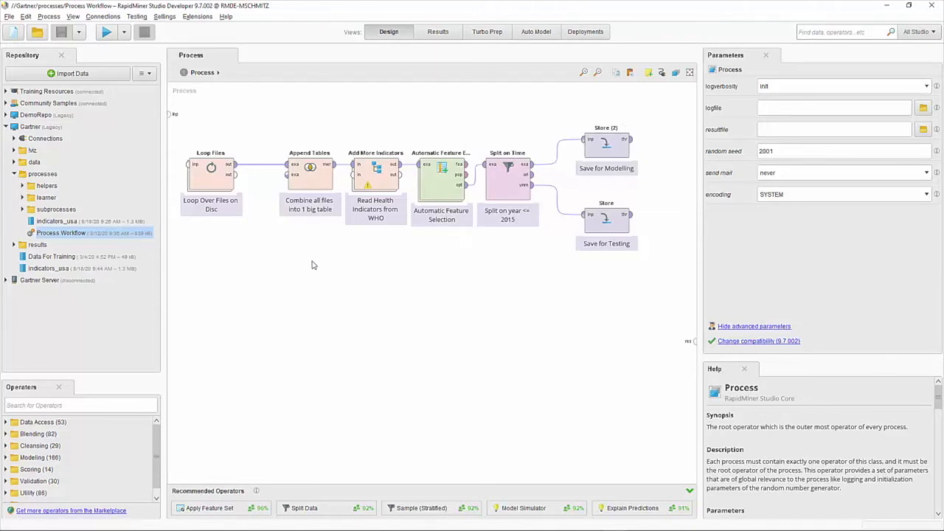
pyautogui.click(116, 259)
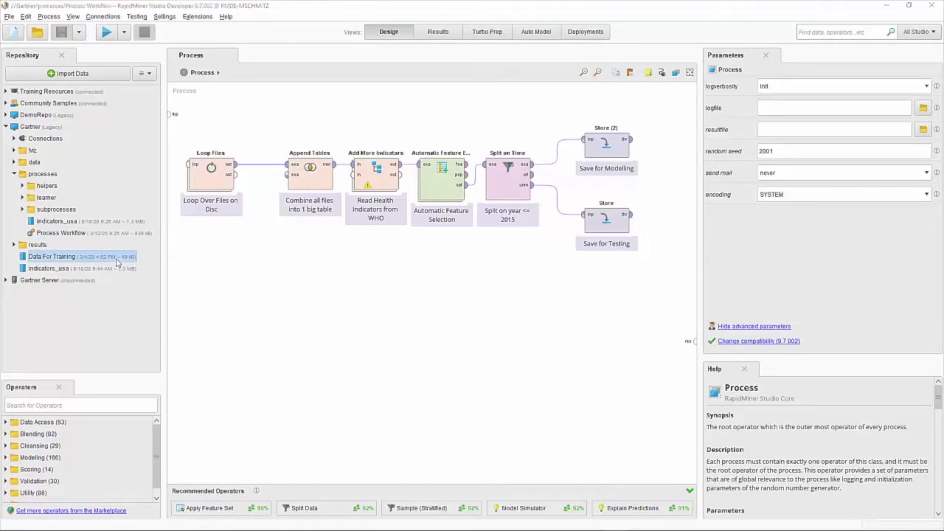
pyautogui.doubleClick(32, 257)
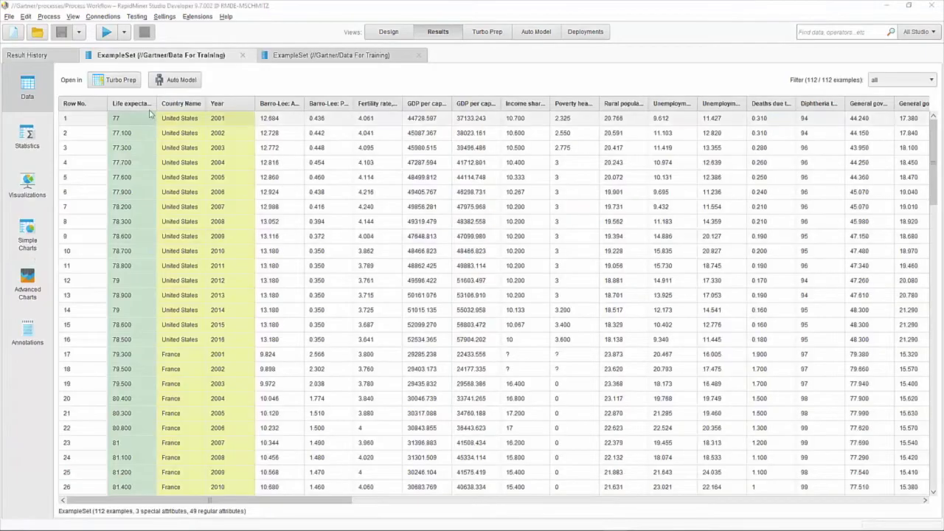
pyautogui.click(119, 81)
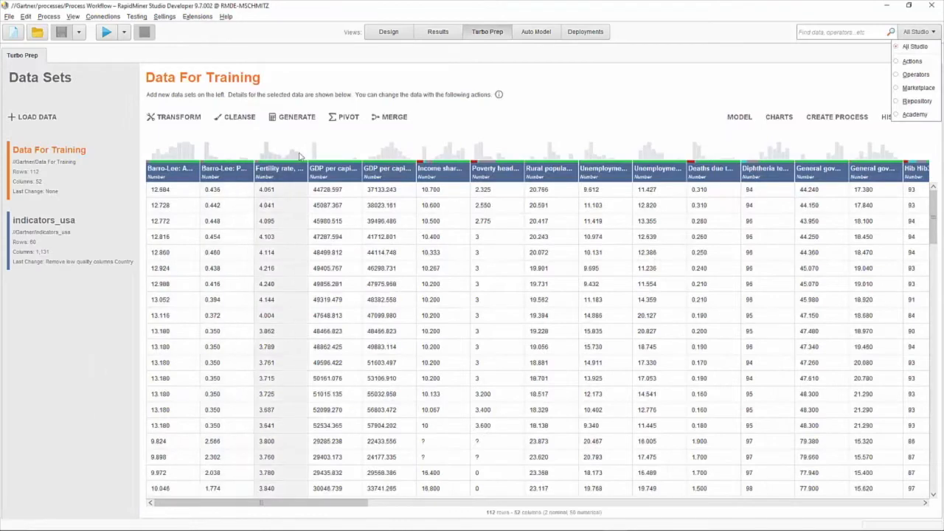
# Pivot Data For Training by Country Group with average life expectancy at birth
pyautogui.click(343, 120)
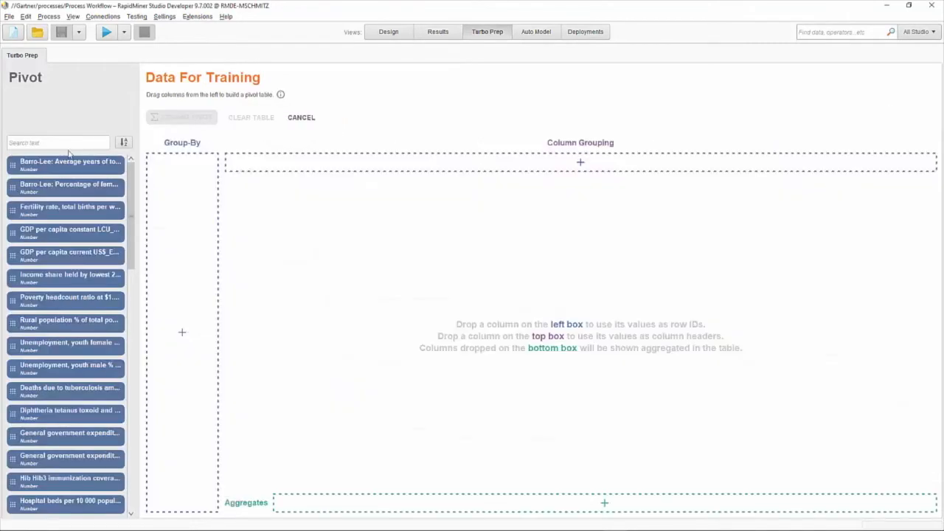
pyautogui.click(71, 143)
pyautogui.write('Countr')
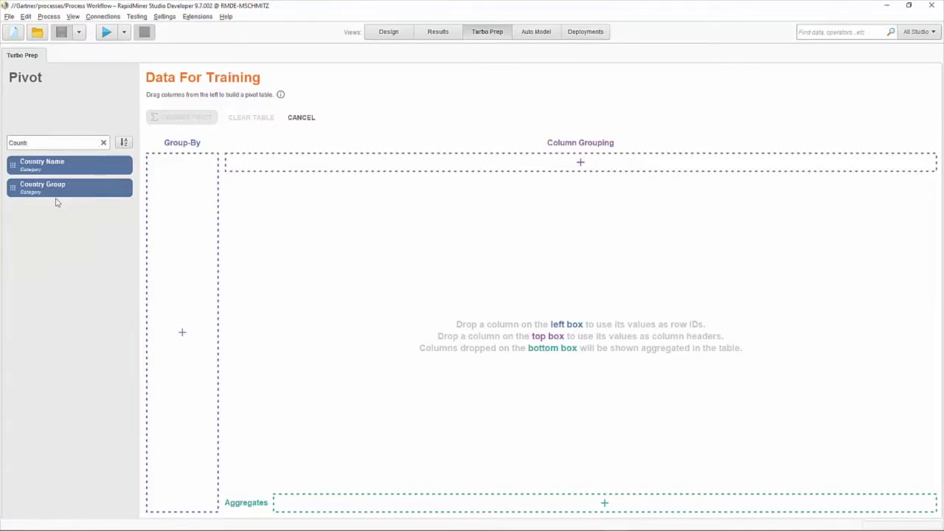
pyautogui.moveTo(56, 203); pyautogui.dragTo(171, 226)
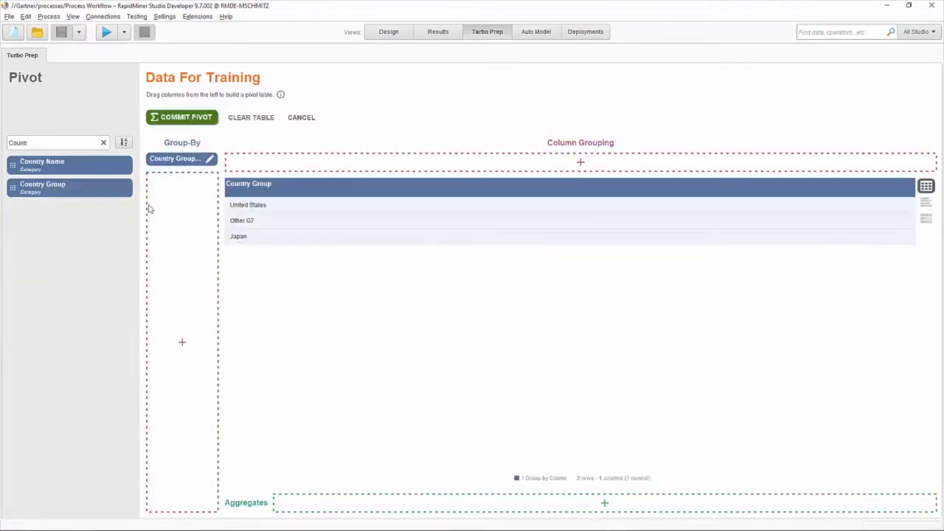
pyautogui.doubleClick(43, 144)
pyautogui.write('Life')
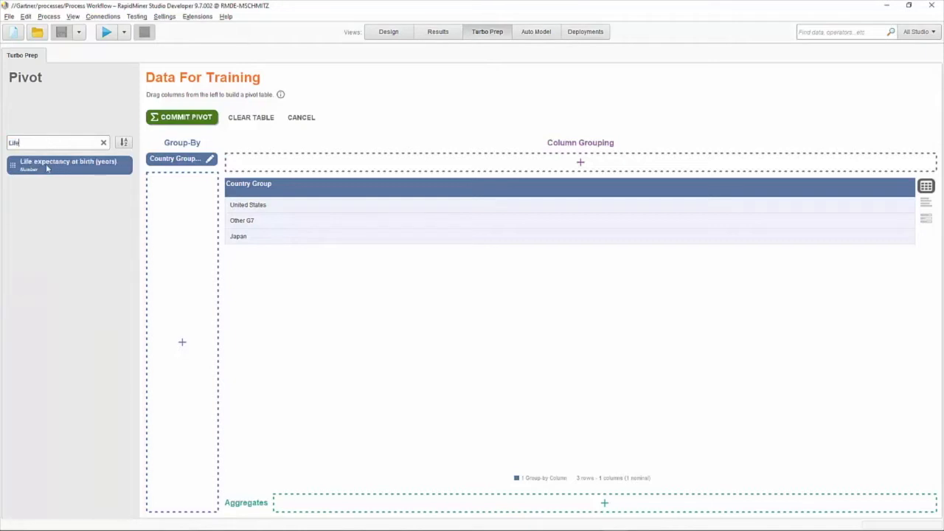
pyautogui.moveTo(46, 168); pyautogui.dragTo(304, 507)
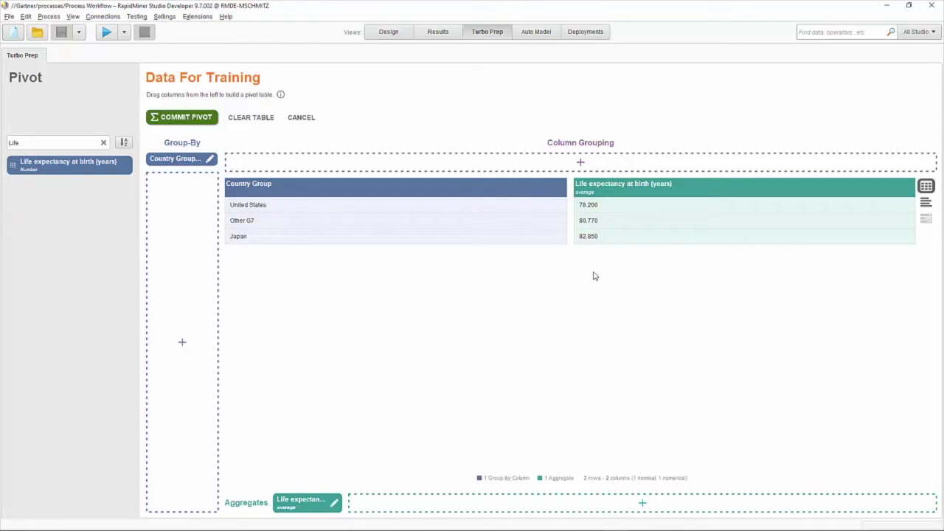
# Add Year to the grouping, commit the pivot, and chart life expectancy by country group
pyautogui.click(52, 142)
pyautogui.write('Year')
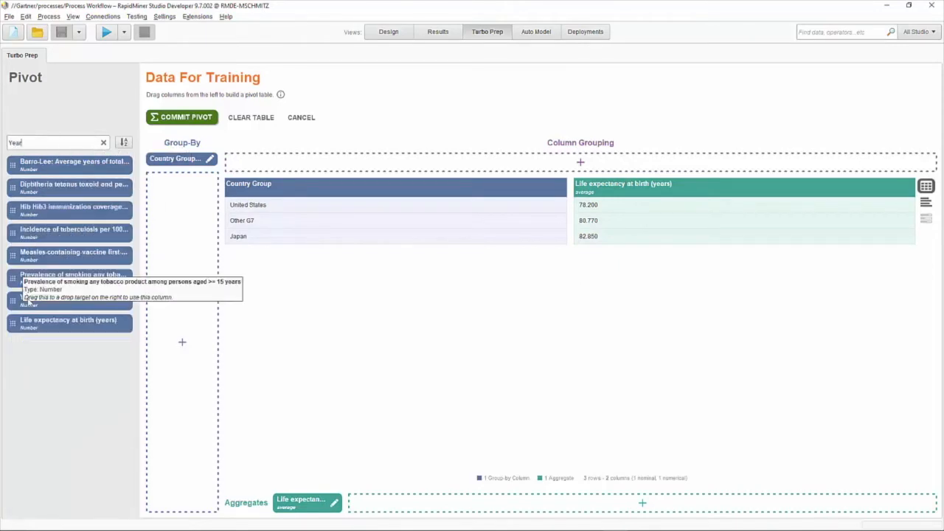
pyautogui.moveTo(34, 303); pyautogui.dragTo(178, 274)
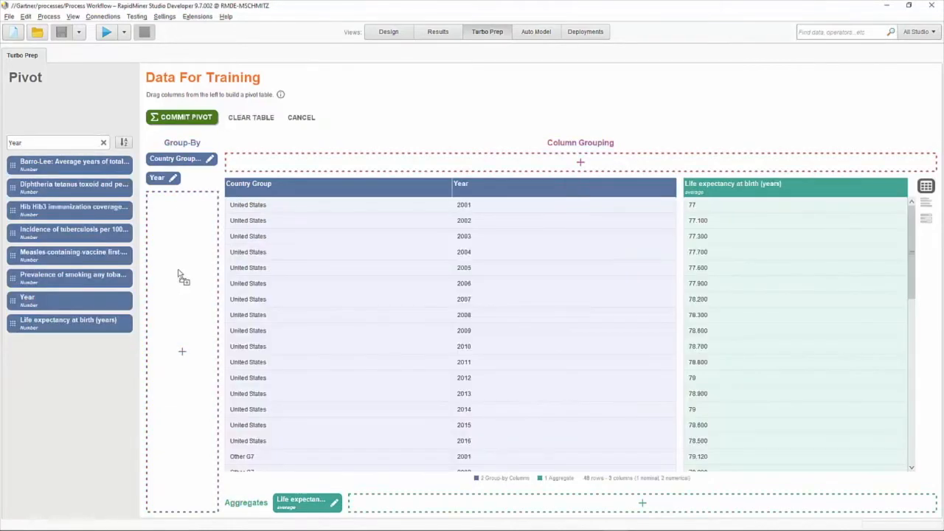
pyautogui.click(194, 120)
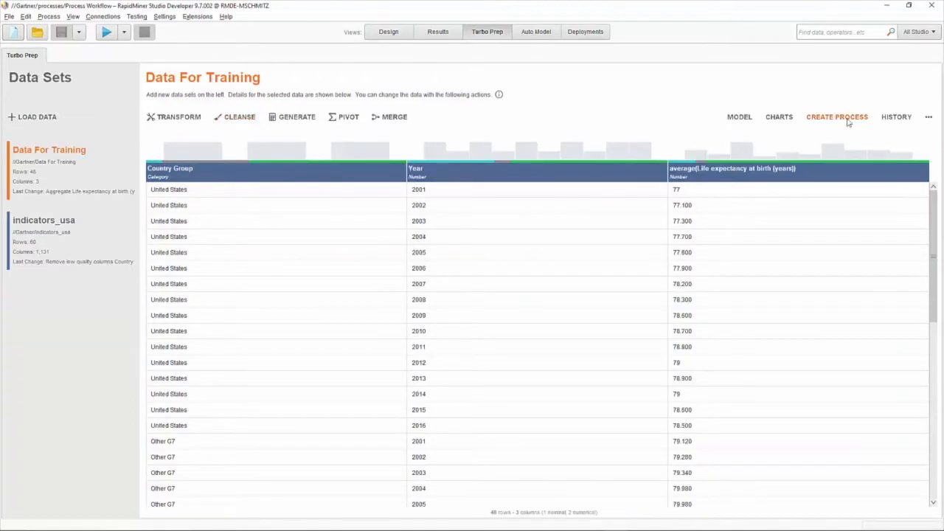
pyautogui.click(780, 118)
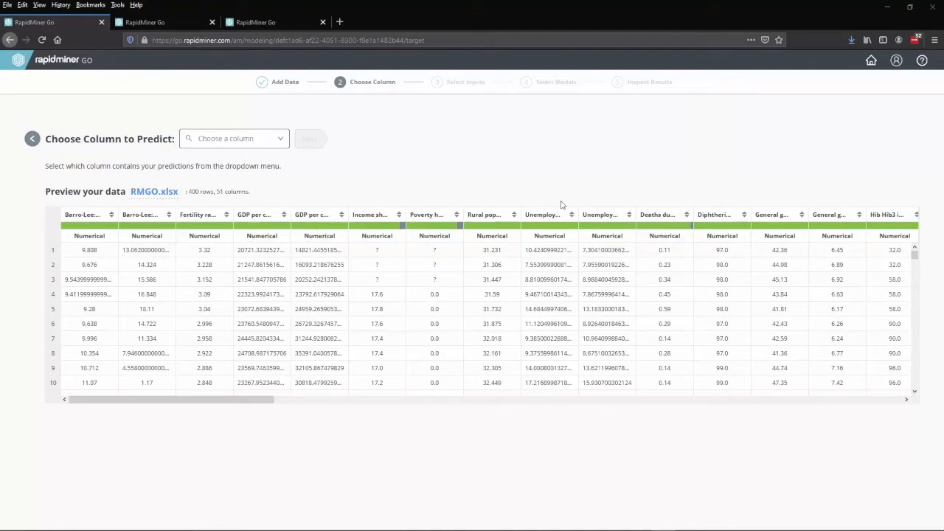
# Choose 'Life expectancy at birth' as the column to predict
pyautogui.click(282, 140)
pyautogui.moveTo(287, 173); pyautogui.dragTo(284, 278)
pyautogui.click(238, 267)
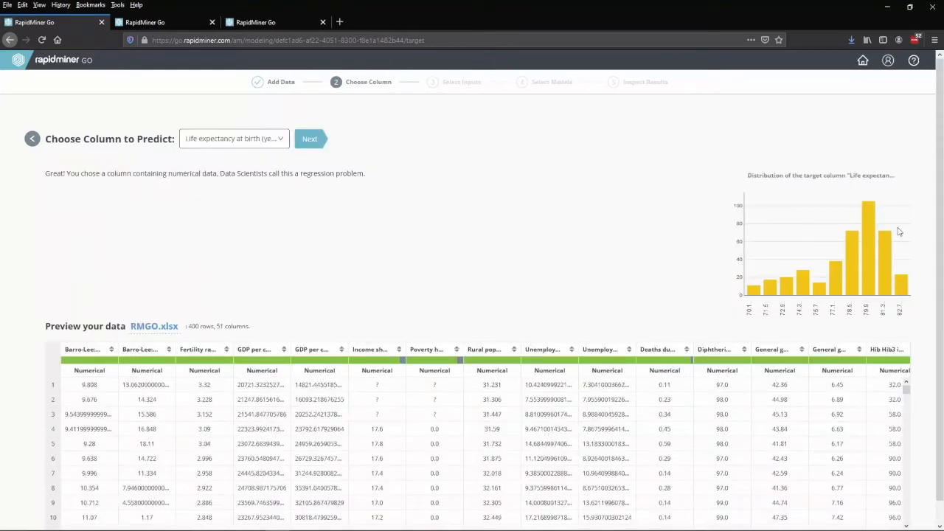
pyautogui.click(323, 143)
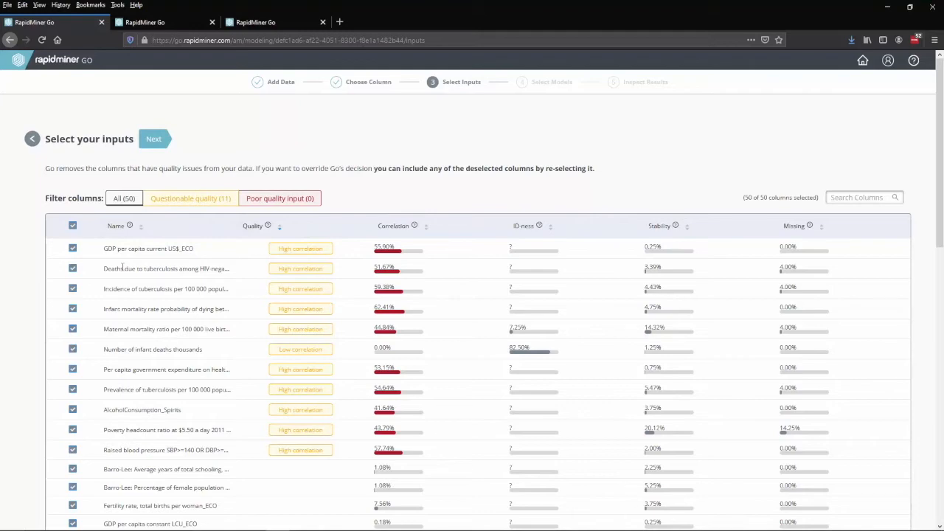
# Exclude Country Name and Year from the input columns and continue
pyautogui.scroll(-9, 152, 290)
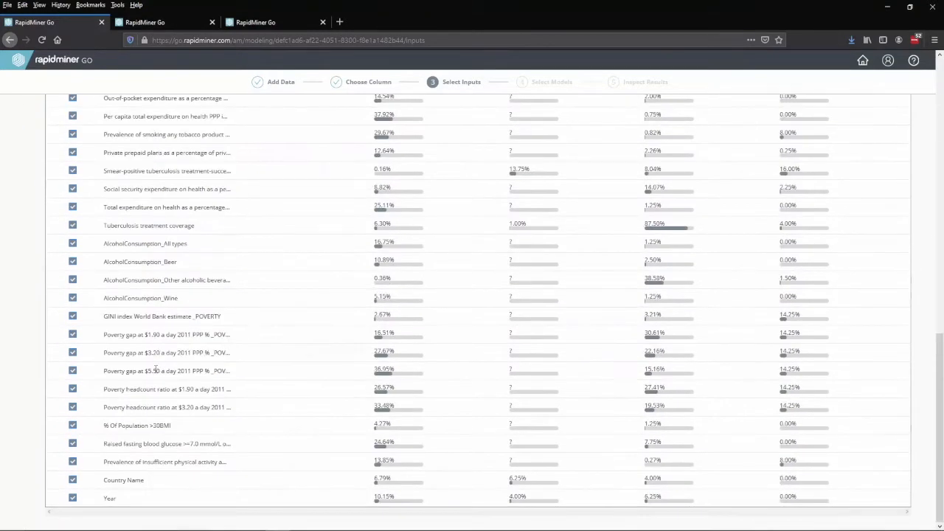
pyautogui.click(72, 480)
pyautogui.click(72, 499)
pyautogui.scroll(10, 238, 443)
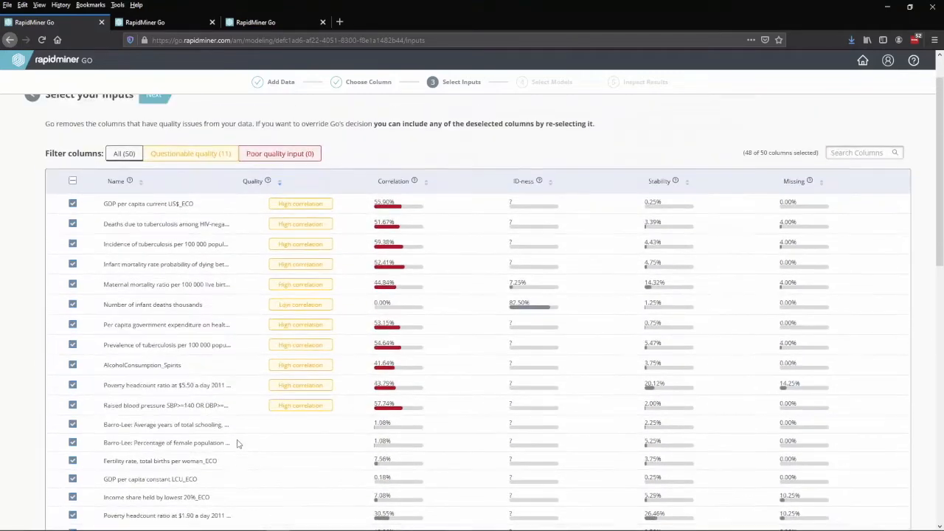
pyautogui.click(155, 142)
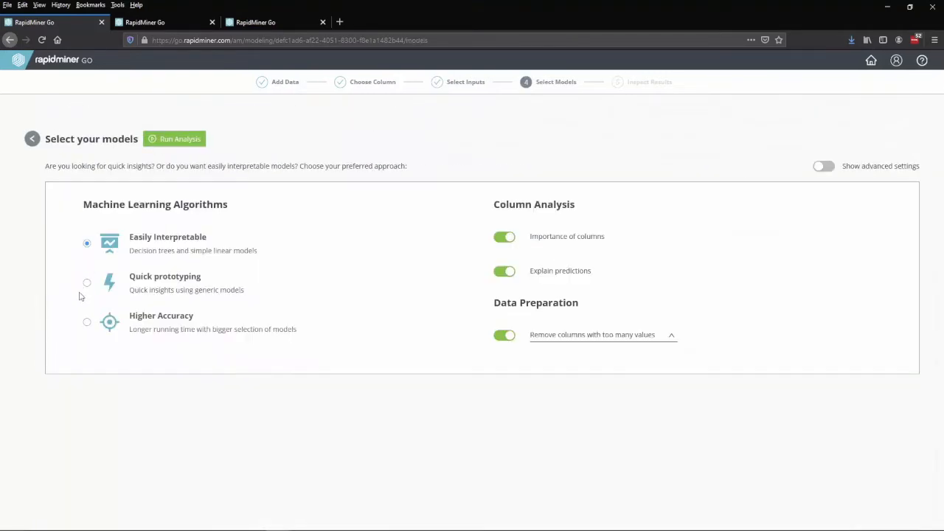
# Run the Higher Accuracy model set and view the six models' error comparison
pyautogui.click(101, 328)
pyautogui.click(182, 142)
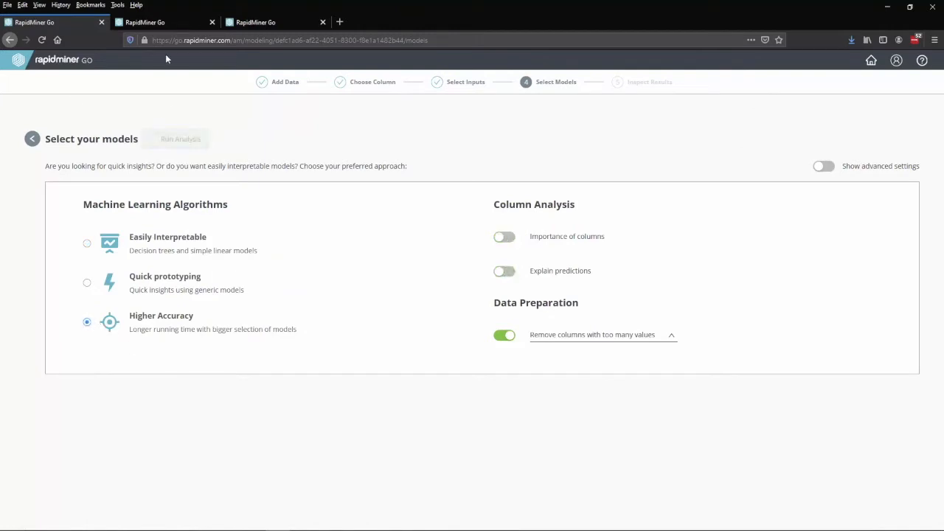
pyautogui.click(161, 21)
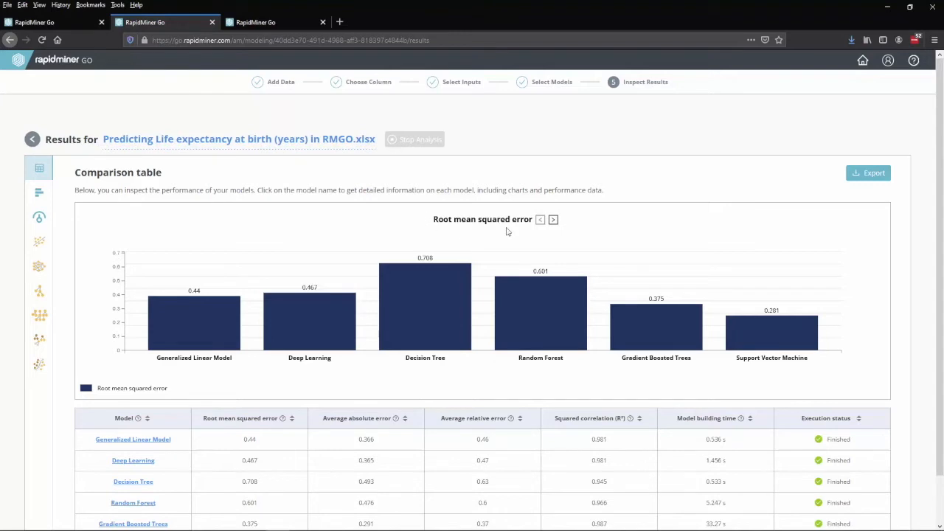
# Cycle the comparison chart through the error metrics and settle on average absolute error
pyautogui.click(554, 221)
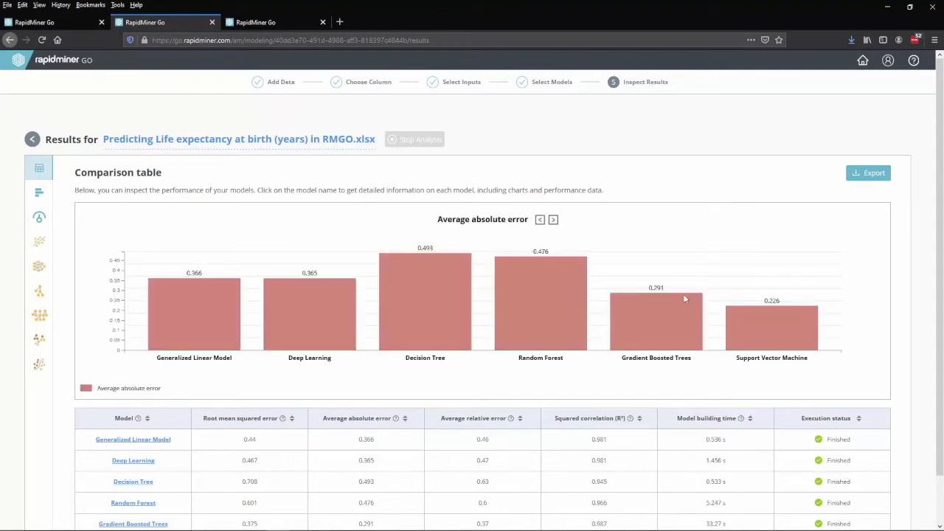
pyautogui.click(555, 221)
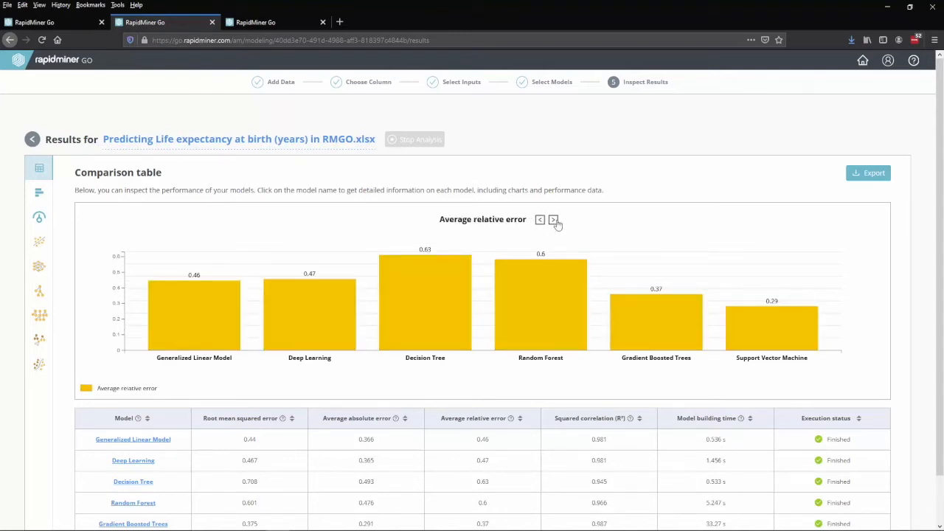
pyautogui.click(555, 221)
pyautogui.click(540, 220)
pyautogui.click(540, 222)
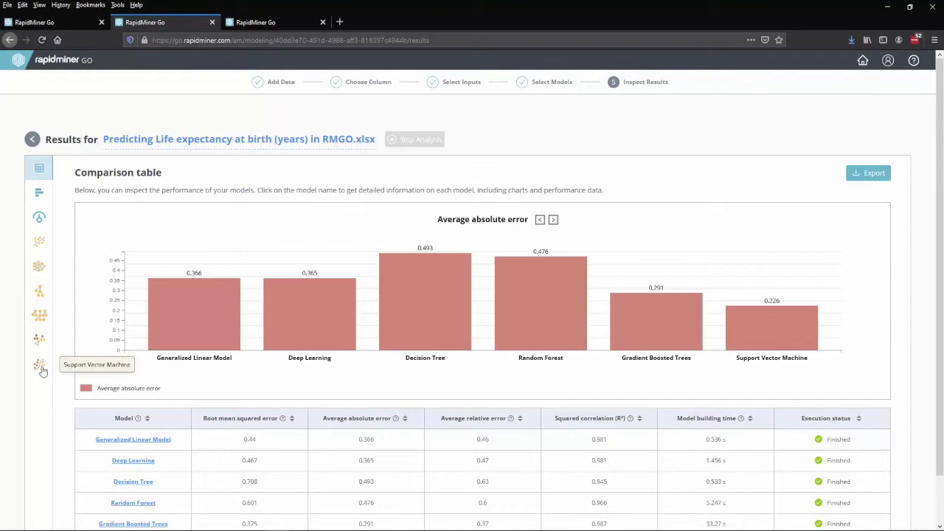
# Open the Support Vector Machine details and scroll down to its Column Weights
pyautogui.click(40, 366)
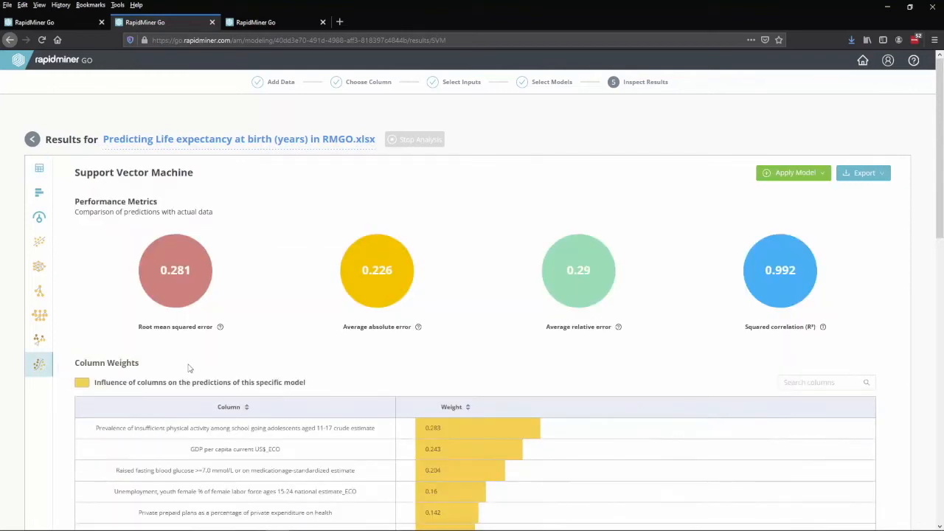
pyautogui.scroll(-2, 250, 333)
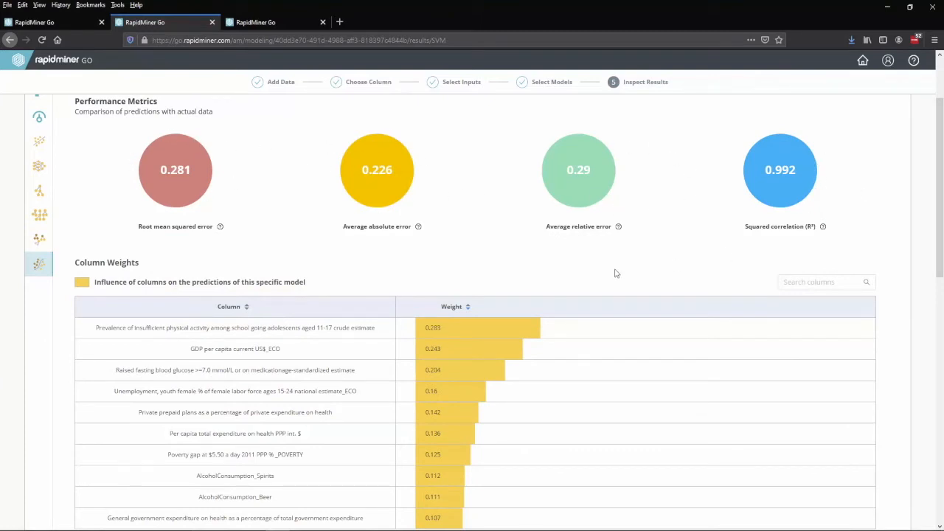
pyautogui.scroll(-1, 330, 306)
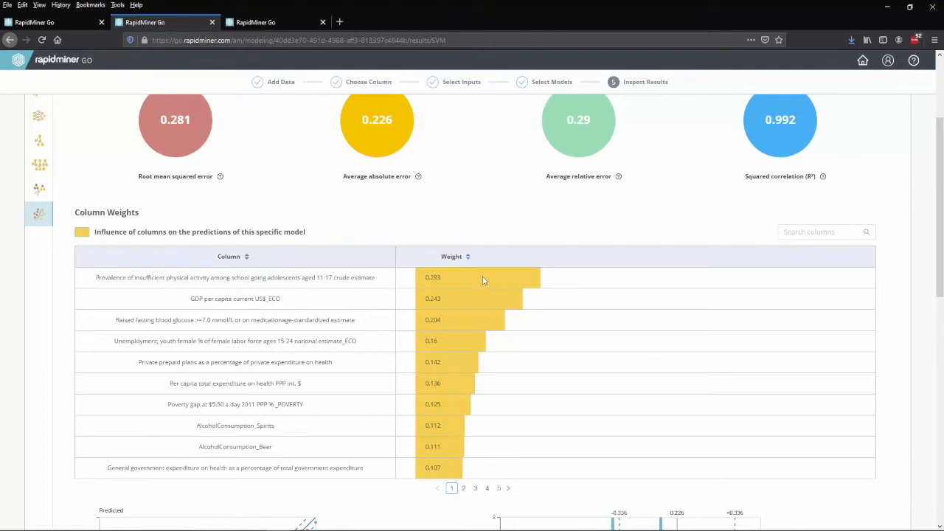
# Highlight the top weighted columns (physical inactivity, GDP per capita, raised fasting blood glucose) and browse the charts
pyautogui.moveTo(88, 279); pyautogui.dragTo(375, 282)
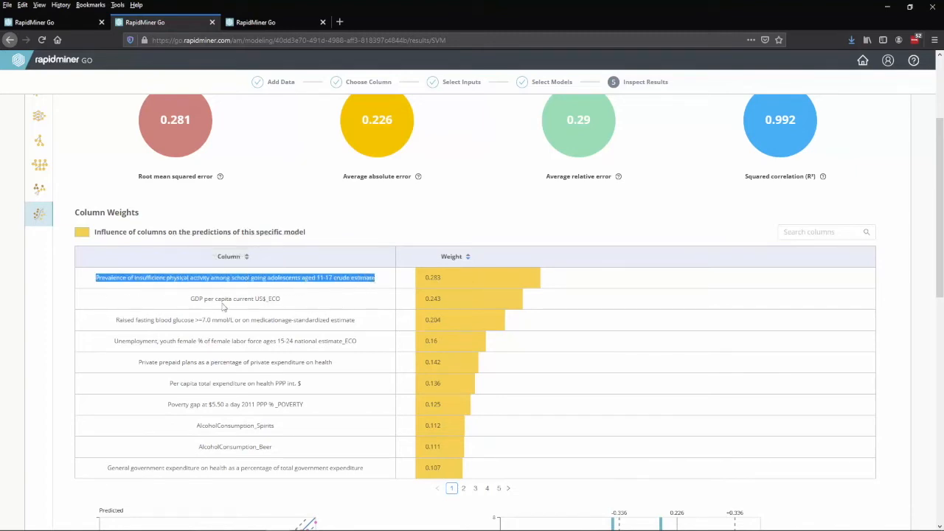
pyautogui.moveTo(188, 305); pyautogui.dragTo(268, 302)
pyautogui.moveTo(113, 327); pyautogui.dragTo(347, 321)
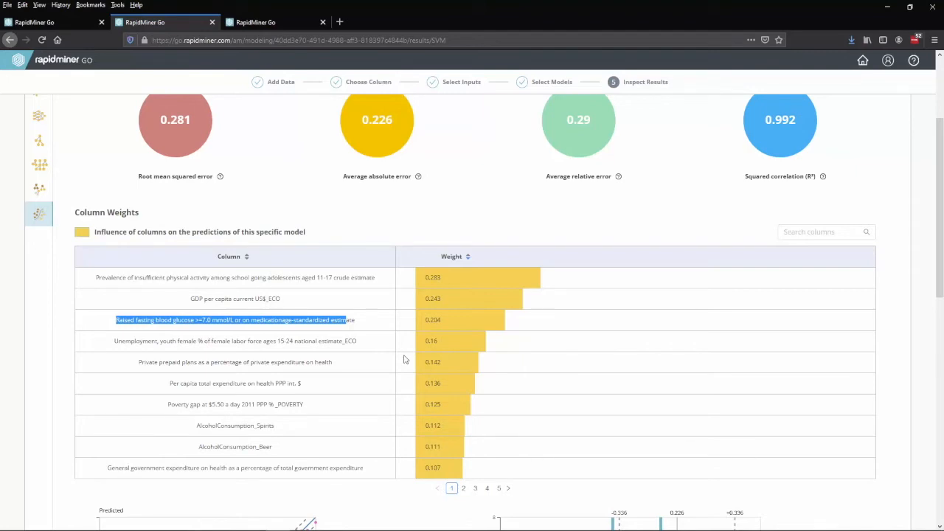
pyautogui.scroll(-4, 392, 336)
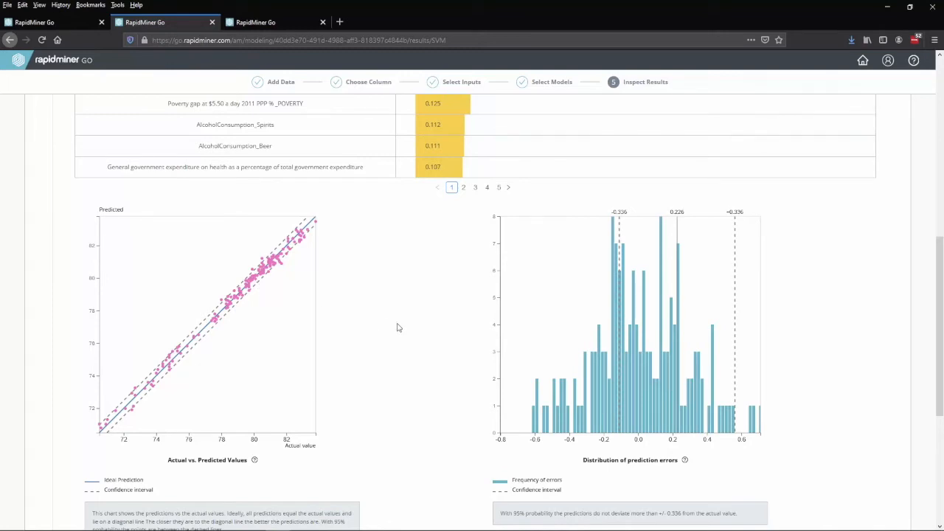
pyautogui.scroll(8, 394, 325)
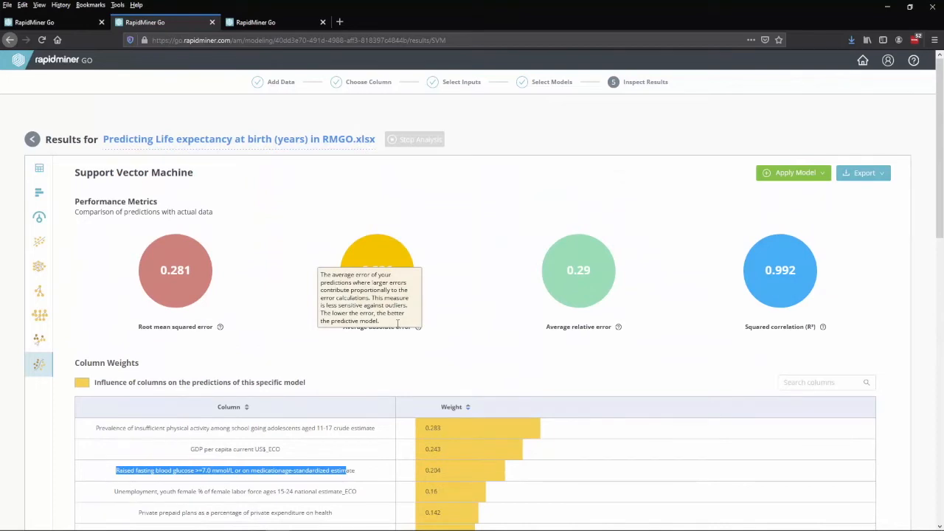
# Apply the Support Vector Machine to an uploaded two-row data file, predicting about 78.7 years each
pyautogui.click(886, 178)
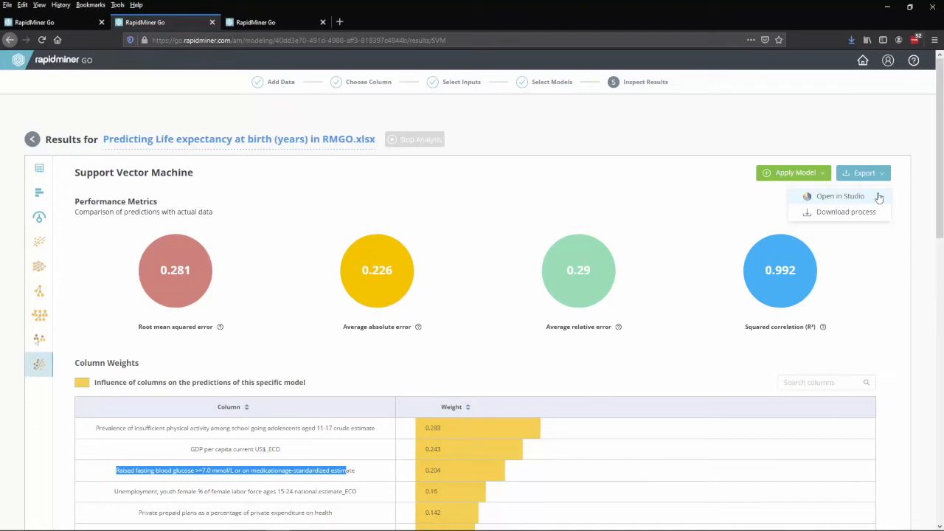
pyautogui.click(823, 174)
pyautogui.click(830, 199)
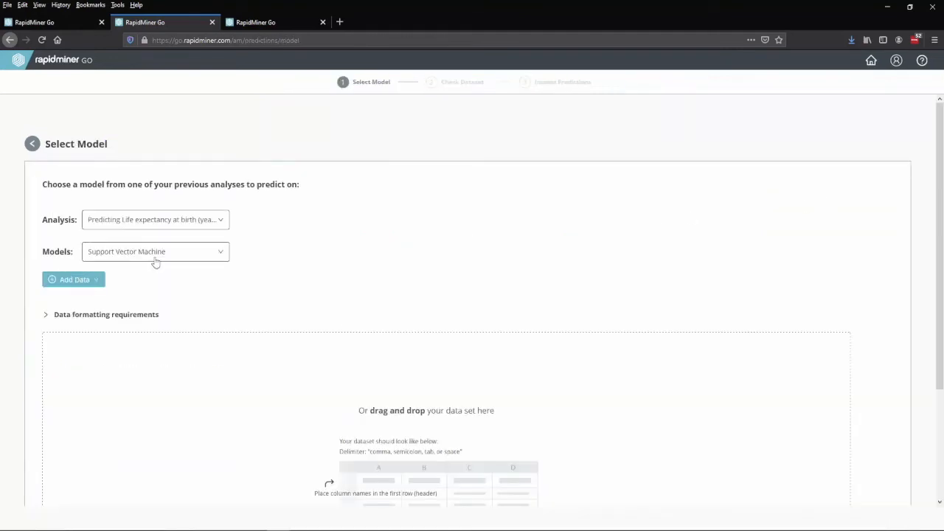
pyautogui.click(93, 280)
pyautogui.click(101, 300)
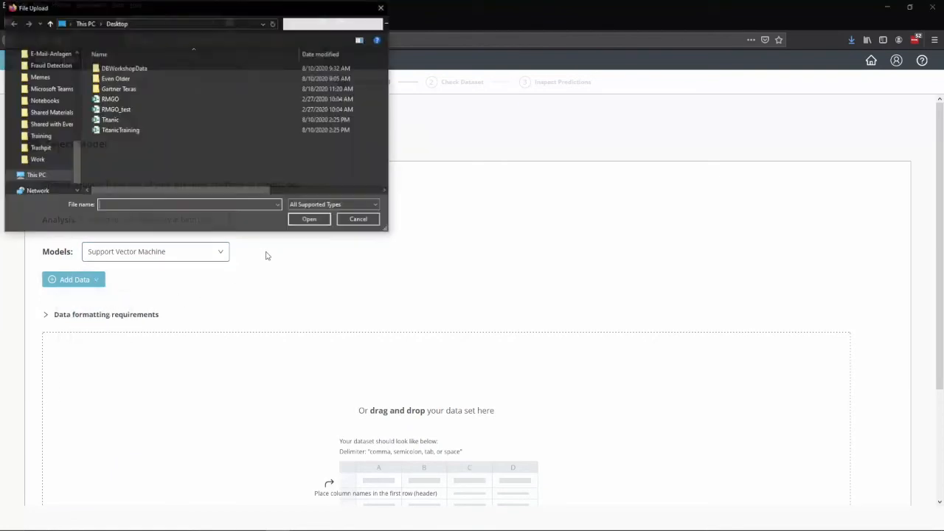
pyautogui.doubleClick(114, 108)
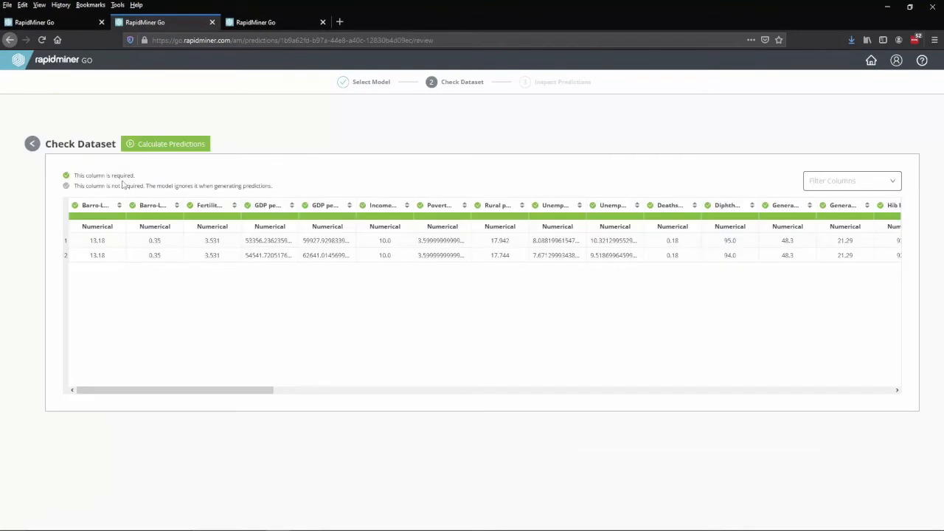
pyautogui.click(165, 141)
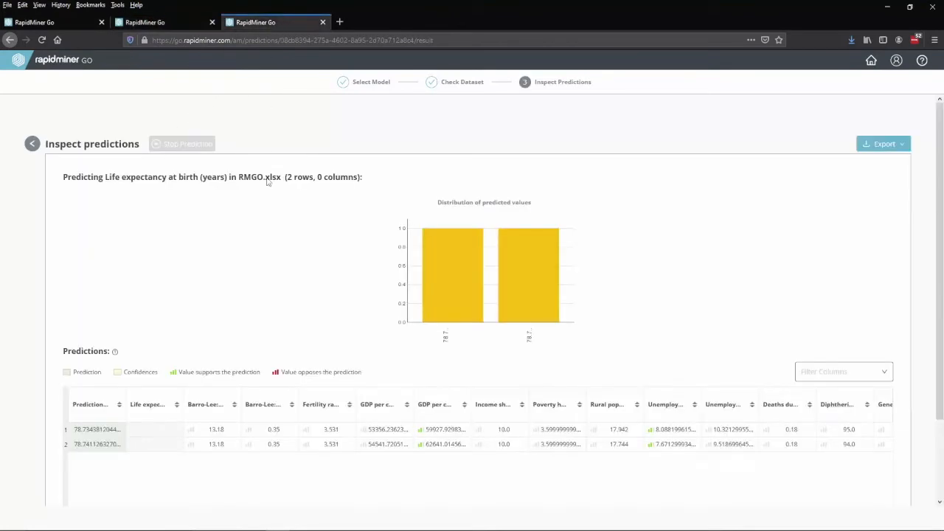
pyautogui.scroll(-3, 350, 285)
pyautogui.scroll(2, 444, 214)
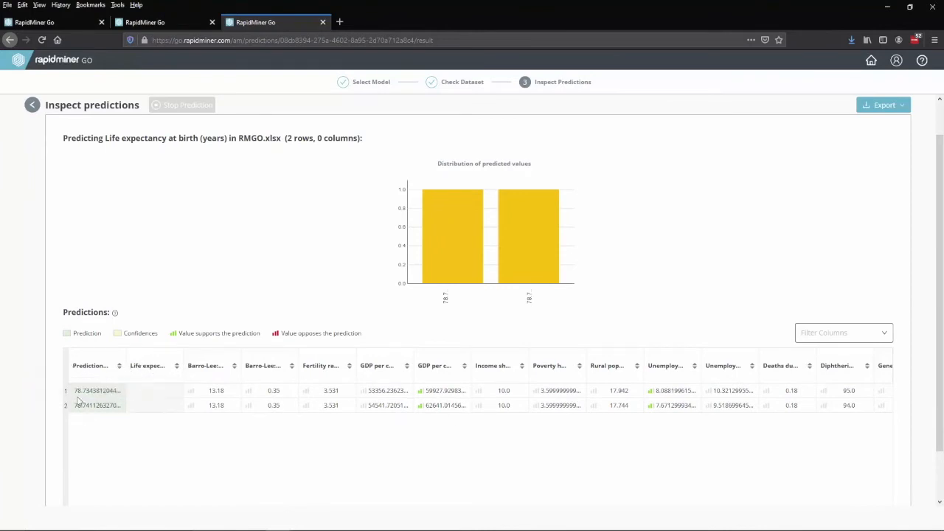
pyautogui.moveTo(82, 391); pyautogui.dragTo(90, 405)
# Reopen the Support Vector Machine results, deploy the model, and copy its scoring URL
pyautogui.click(68, 25)
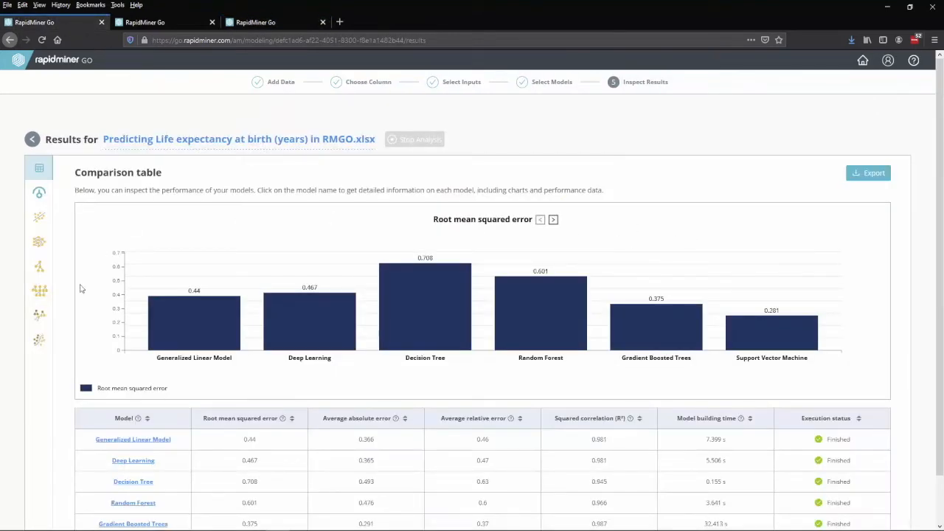
pyautogui.click(39, 343)
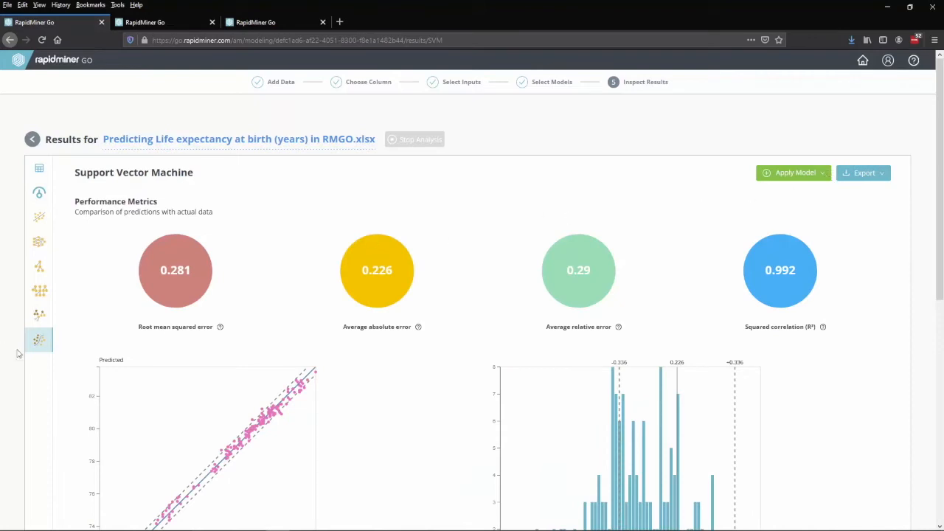
pyautogui.click(830, 174)
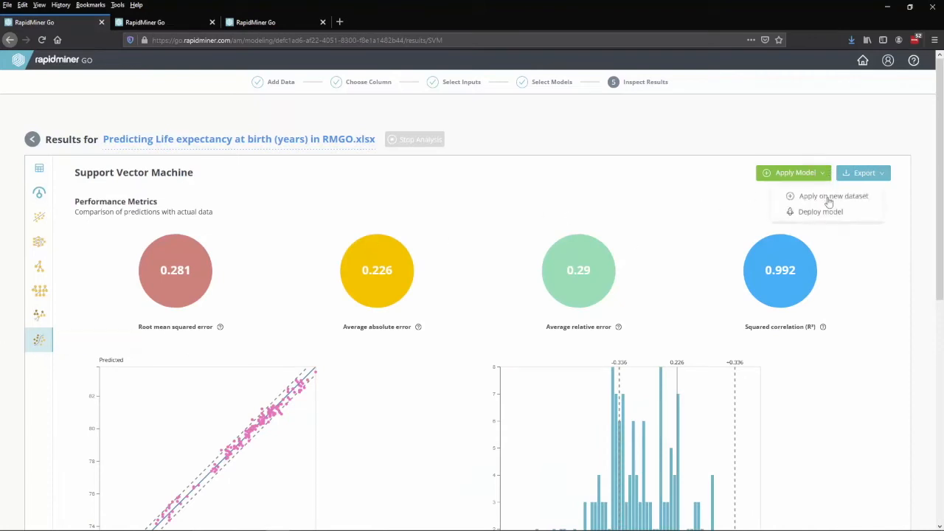
pyautogui.click(820, 212)
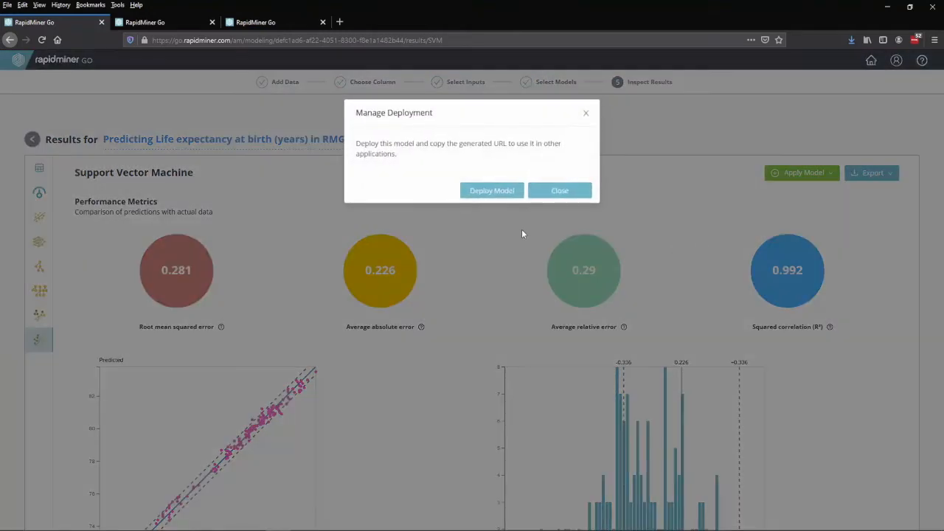
pyautogui.click(480, 192)
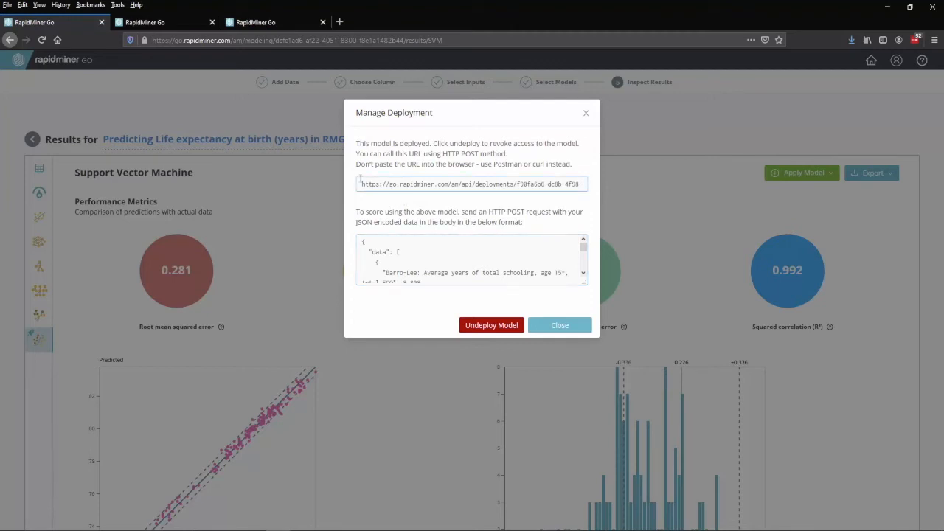
pyautogui.click(363, 184)
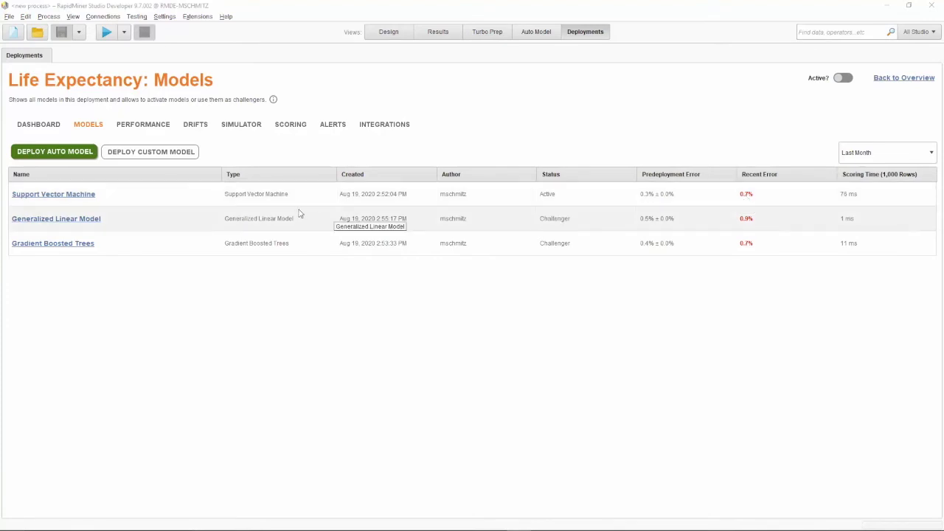
# Review the Performance charts, then view Drifts and the Tuberculosis treatment coverage distributions
pyautogui.click(157, 129)
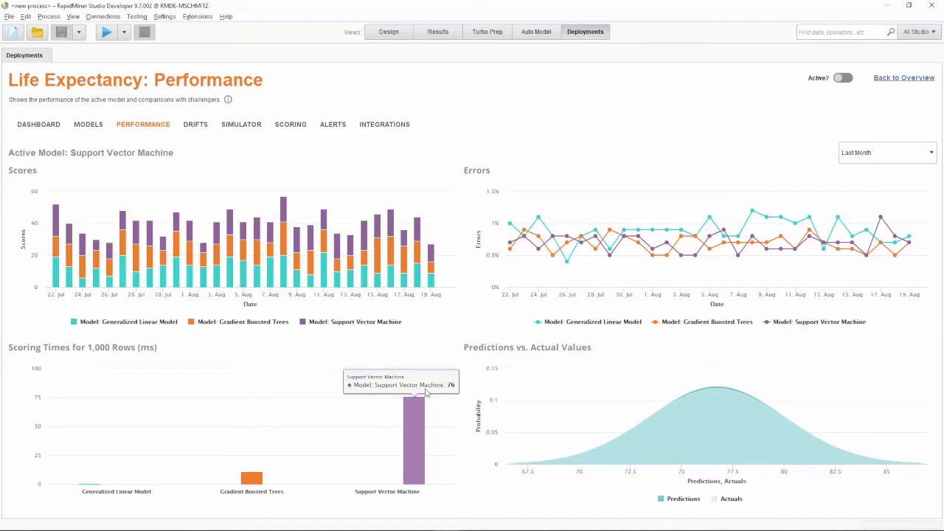
pyautogui.click(194, 129)
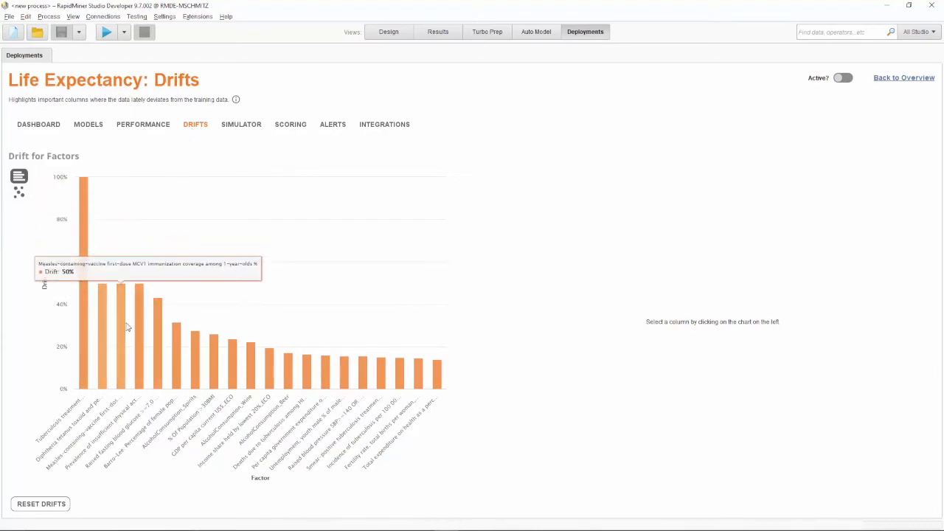
pyautogui.click(82, 322)
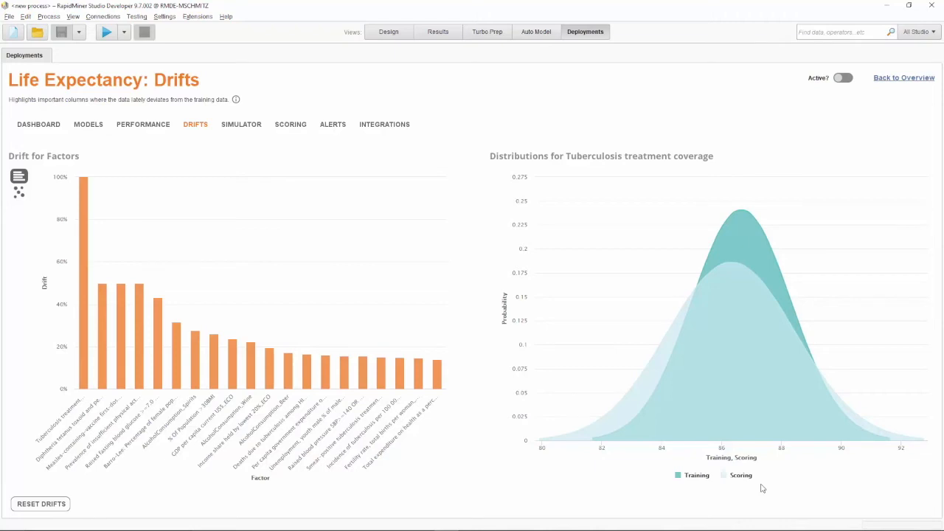
# Plot drift versus importance, inspect blood glucose, GDP and physical activity distributions, then view Alerts
pyautogui.click(19, 193)
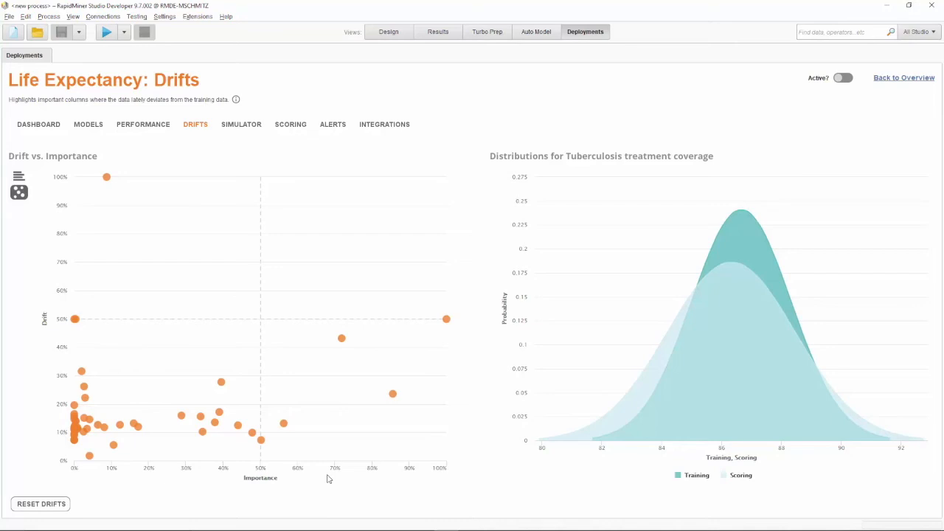
pyautogui.moveTo(344, 369)
pyautogui.click(343, 344)
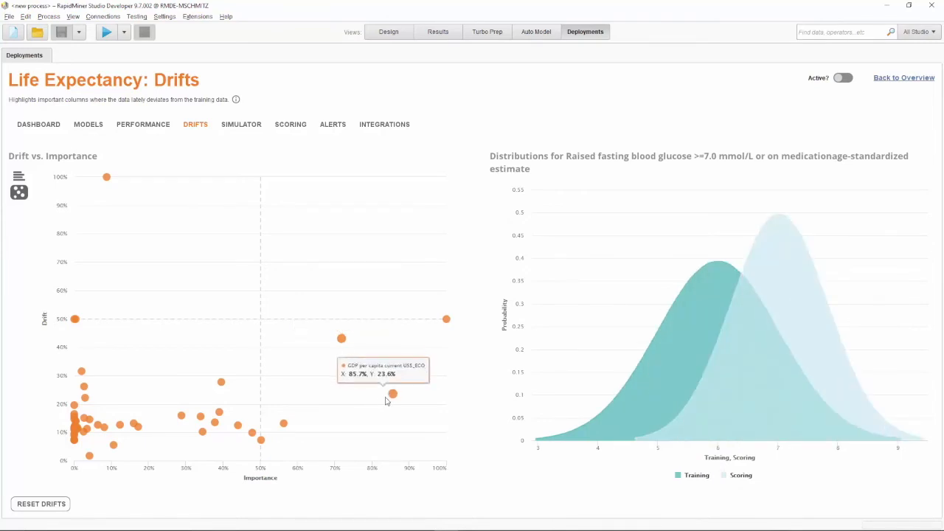
pyautogui.click(391, 395)
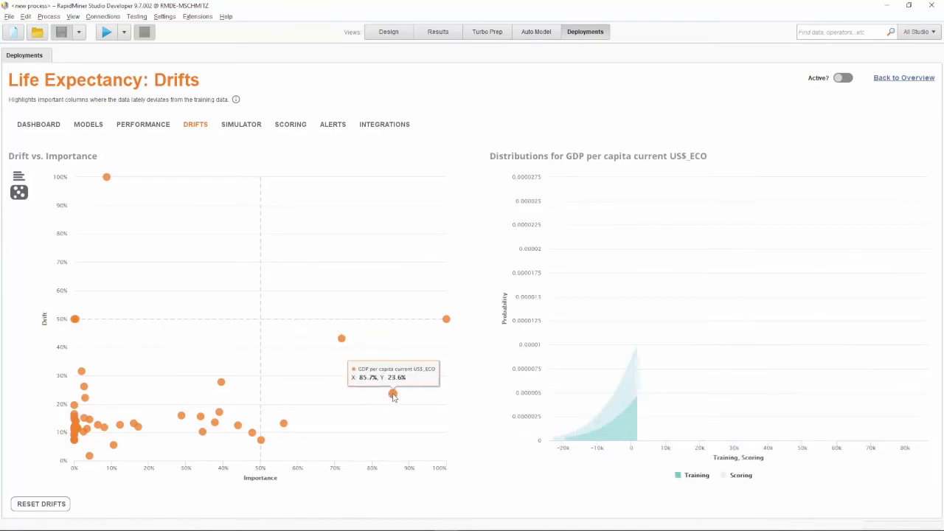
pyautogui.click(449, 326)
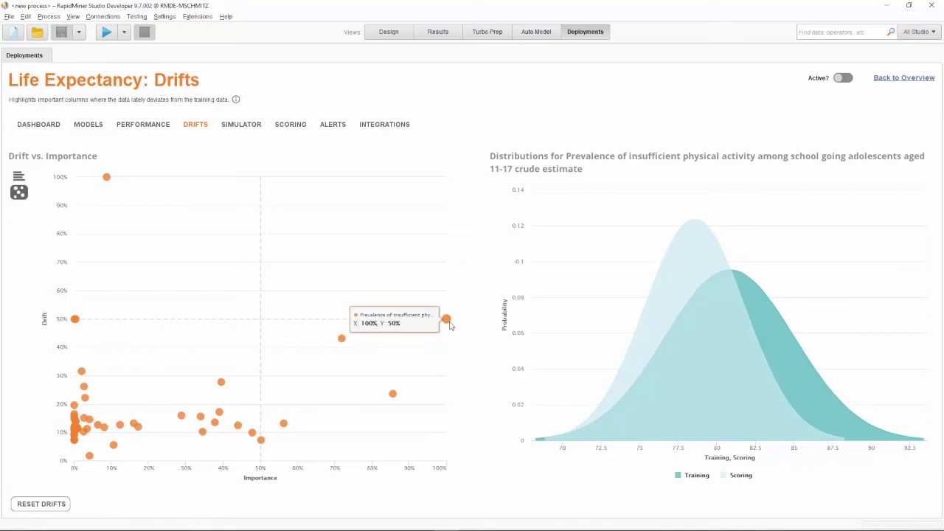
pyautogui.click(335, 125)
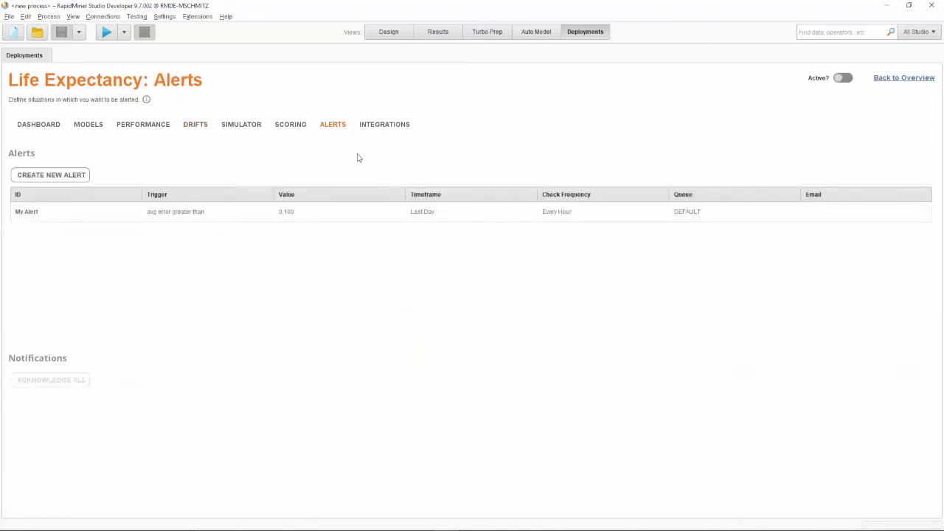
# Create 'Additional Alert' with an average error threshold of 0.2, then return to Models
pyautogui.click(51, 175)
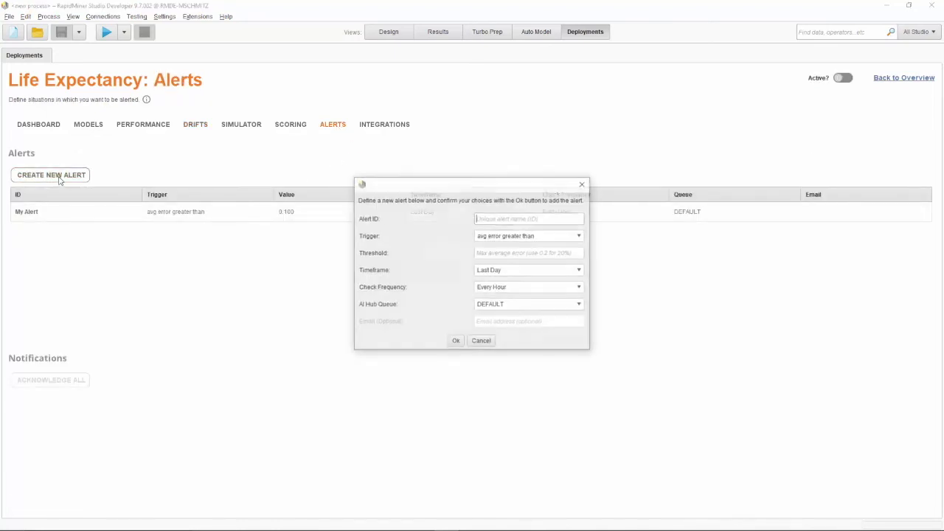
pyautogui.write('A')
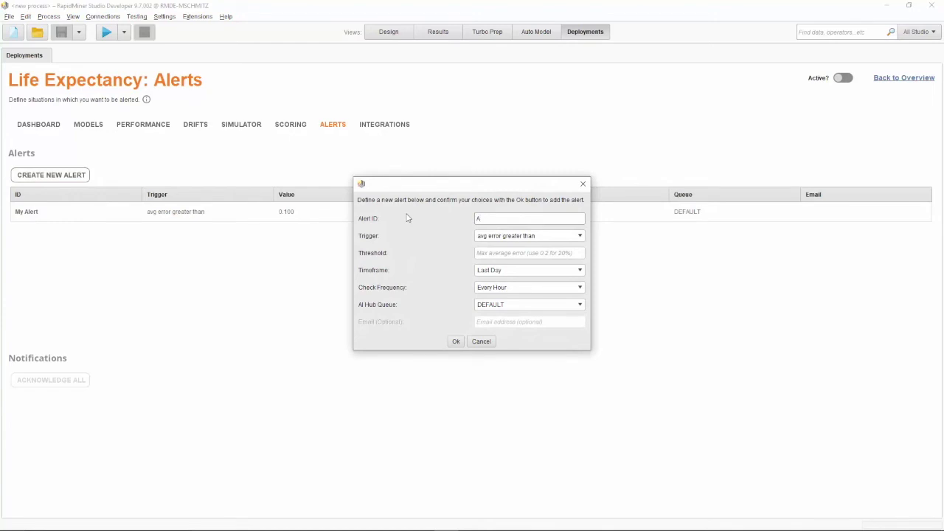
pyautogui.write('dditional Alert')
pyautogui.click(509, 252)
pyautogui.write('0.2')
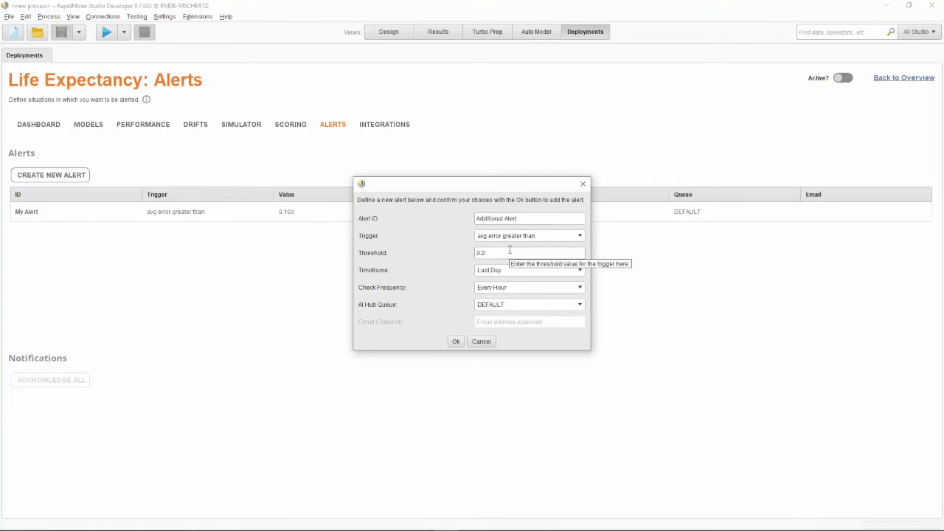
pyautogui.click(457, 342)
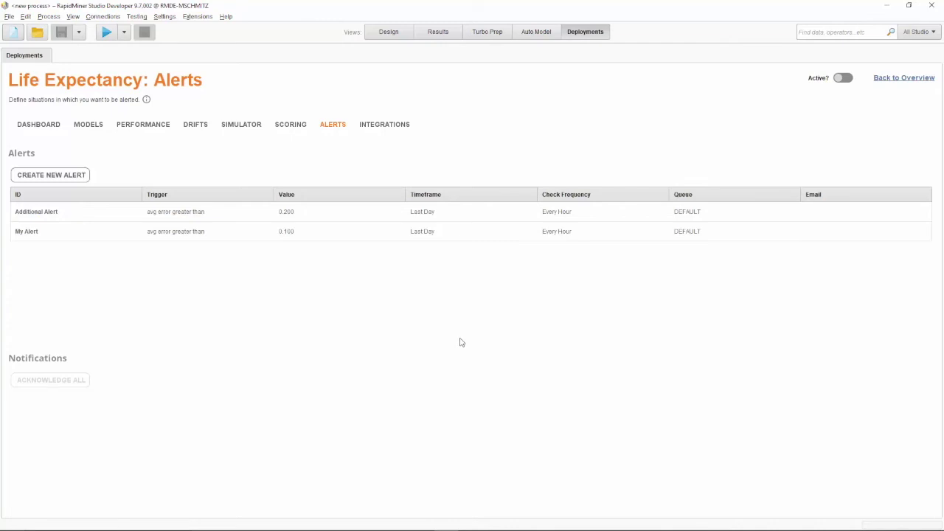
pyautogui.click(85, 131)
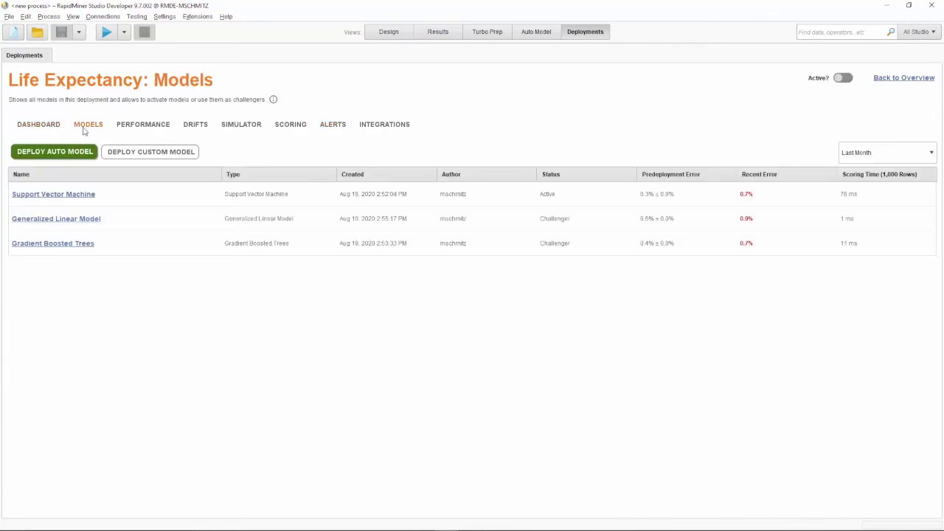
# Open the Support Vector Machine details, select its kernel bias and weights, and view the input data
pyautogui.click(77, 196)
pyautogui.moveTo(293, 120); pyautogui.dragTo(408, 327)
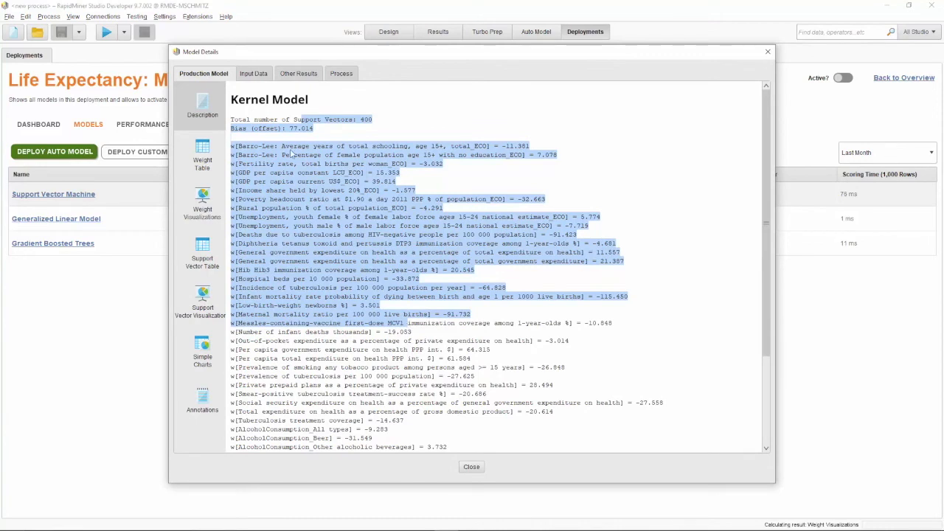
pyautogui.click(248, 76)
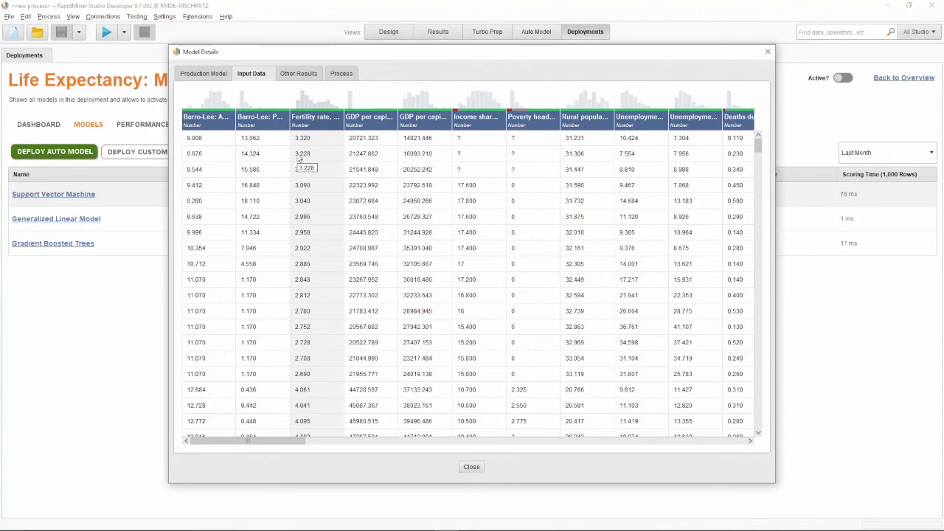
# Review weights, example row and runtimes under Other Results, then load the generating process into Design view
pyautogui.click(306, 79)
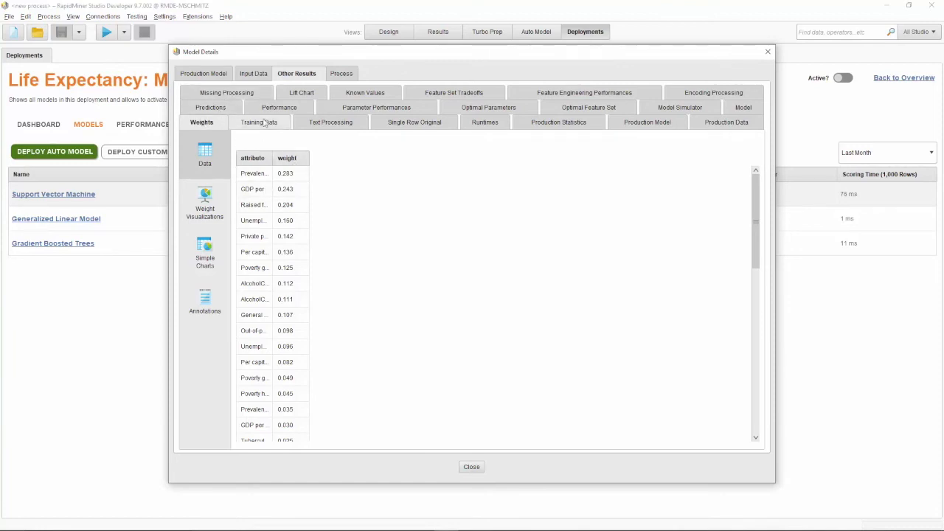
pyautogui.click(428, 127)
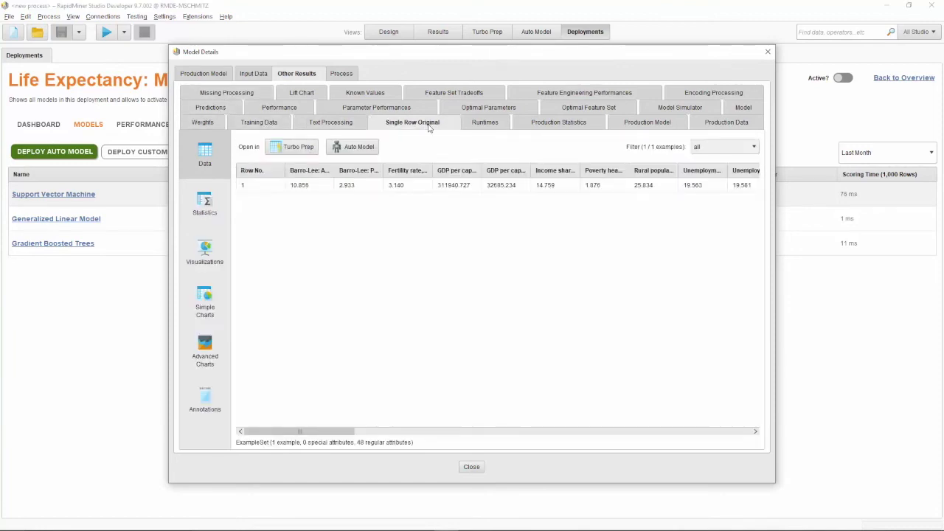
pyautogui.click(484, 129)
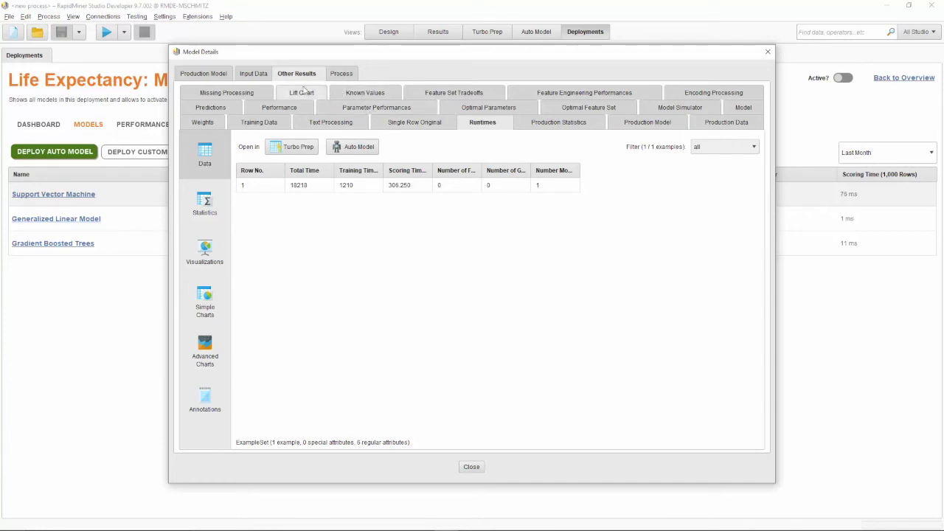
pyautogui.click(342, 74)
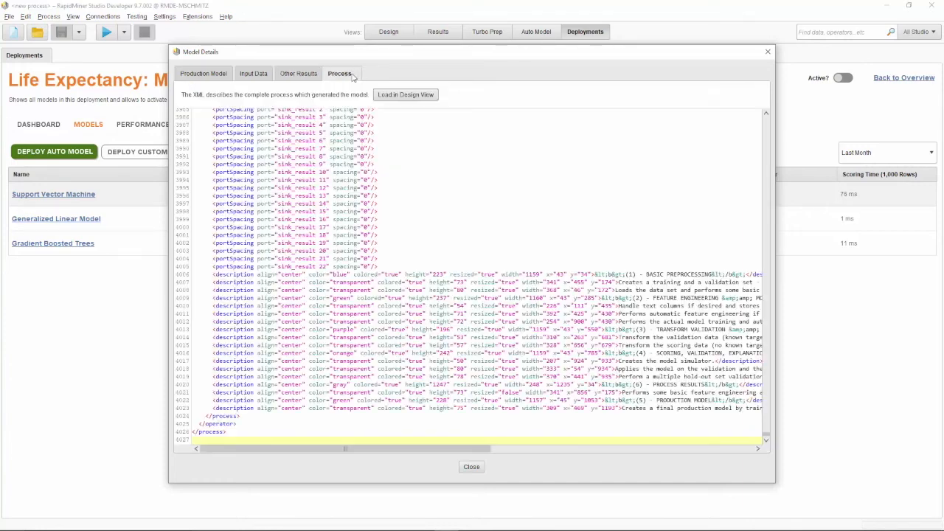
pyautogui.click(423, 95)
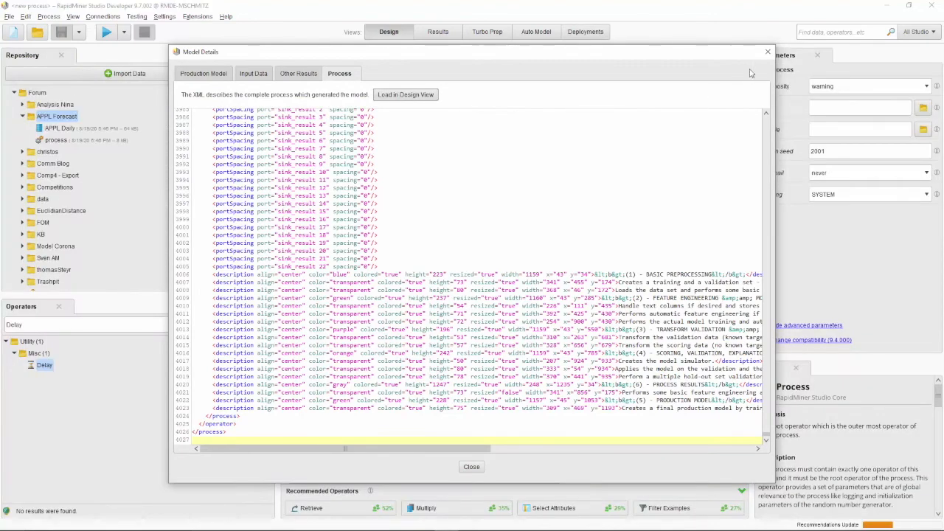
# Close Model Details, widen the process canvas, and switch back to the Deployments view
pyautogui.click(767, 51)
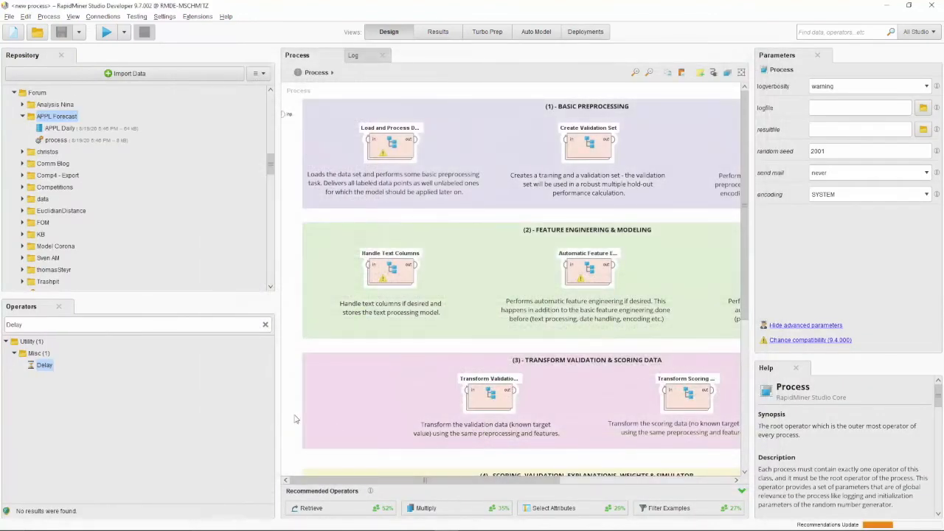
pyautogui.moveTo(279, 413); pyautogui.dragTo(108, 398)
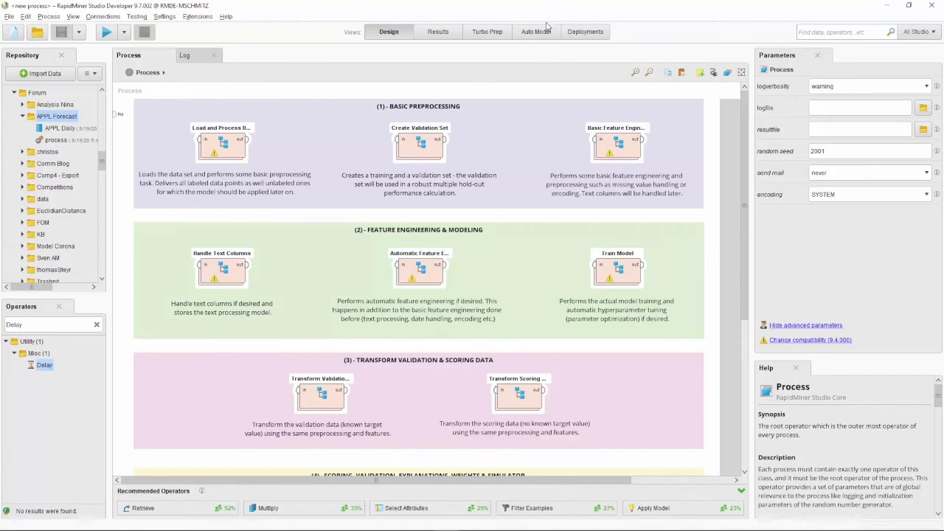
pyautogui.click(572, 31)
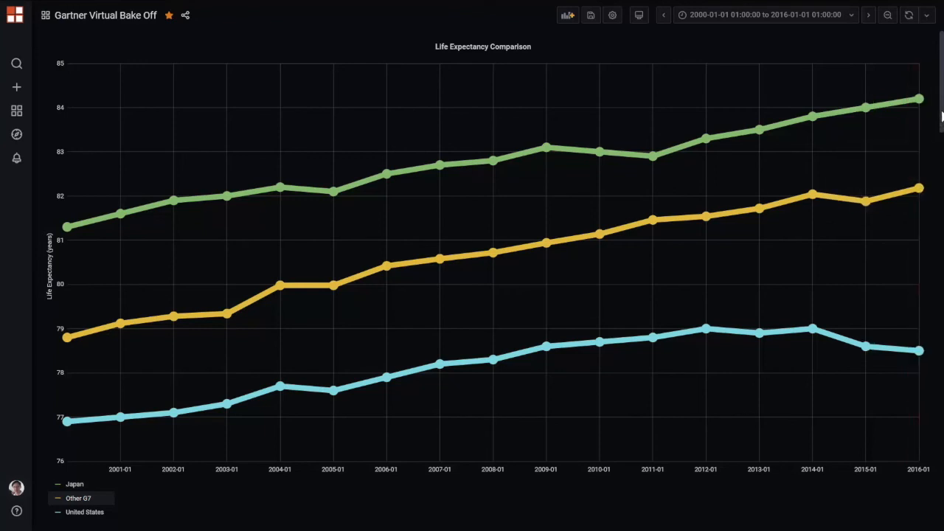
# Scroll the Grafana dashboard down to the Global Weights and Local Weights (for USA) panels
pyautogui.moveTo(942, 116); pyautogui.dragTo(936, 215)
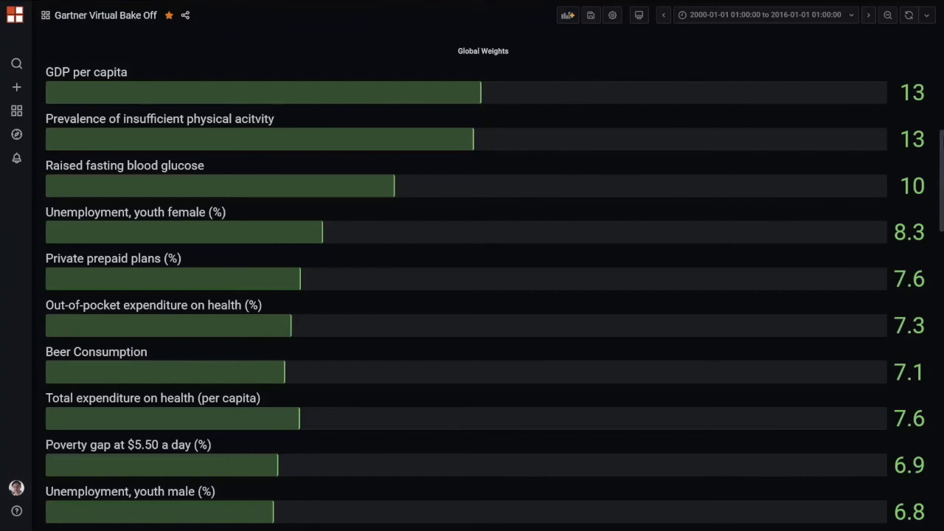
pyautogui.moveTo(938, 146); pyautogui.dragTo(931, 245)
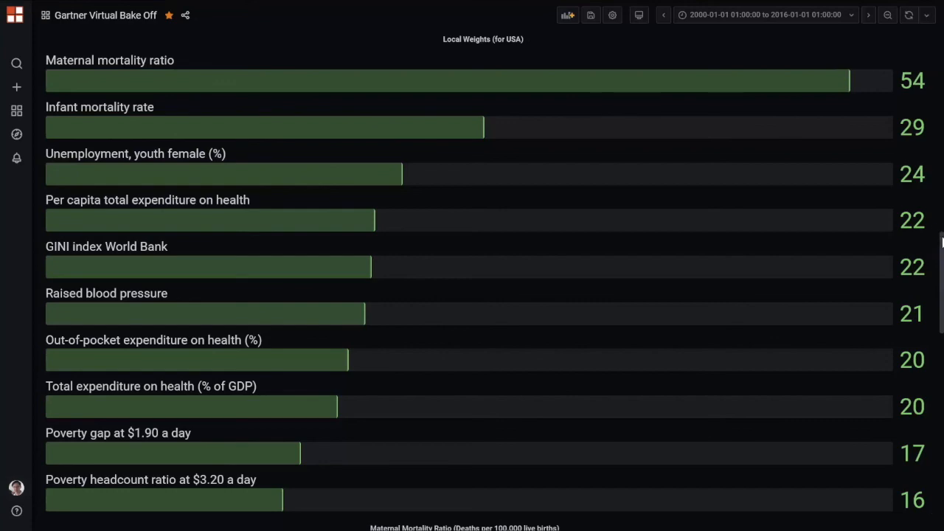
# Scroll the dashboard past the mortality charts to the Total expenditure on health (% of GDP) panel
pyautogui.moveTo(941, 248); pyautogui.dragTo(933, 340)
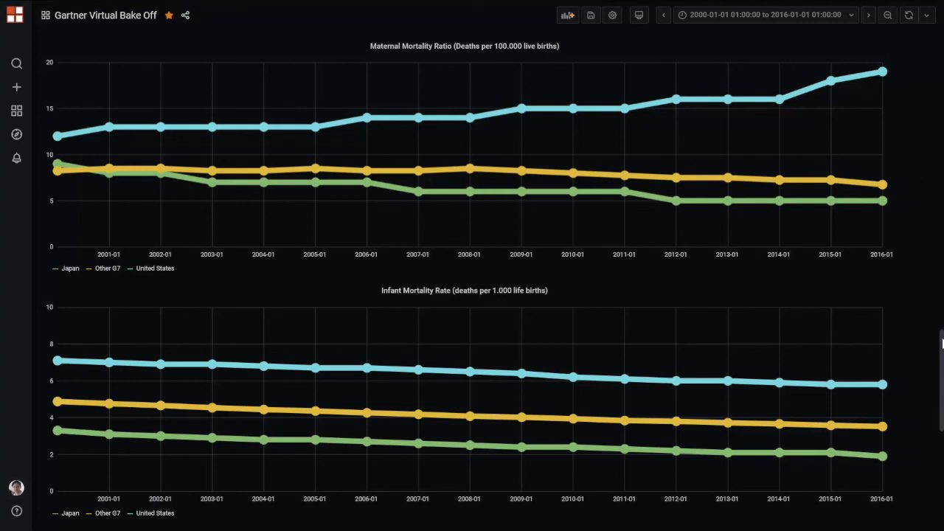
pyautogui.moveTo(942, 343); pyautogui.dragTo(939, 440)
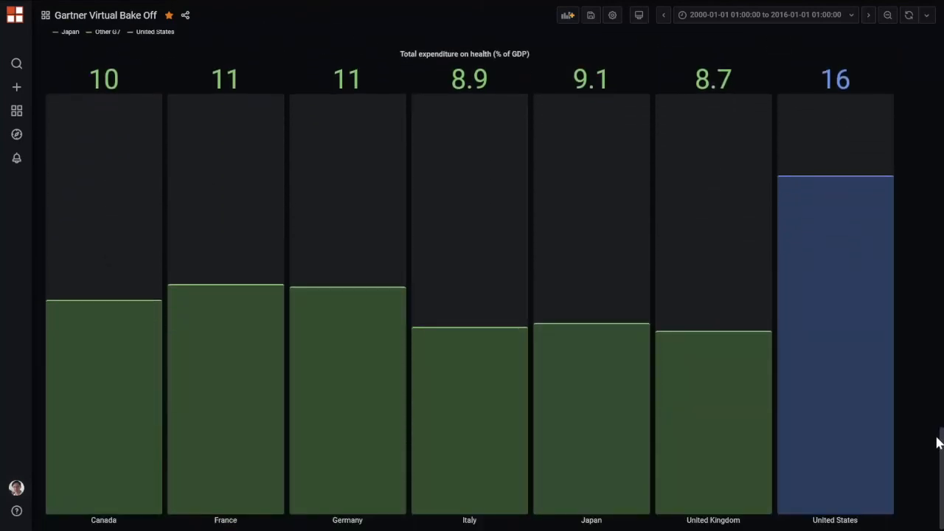